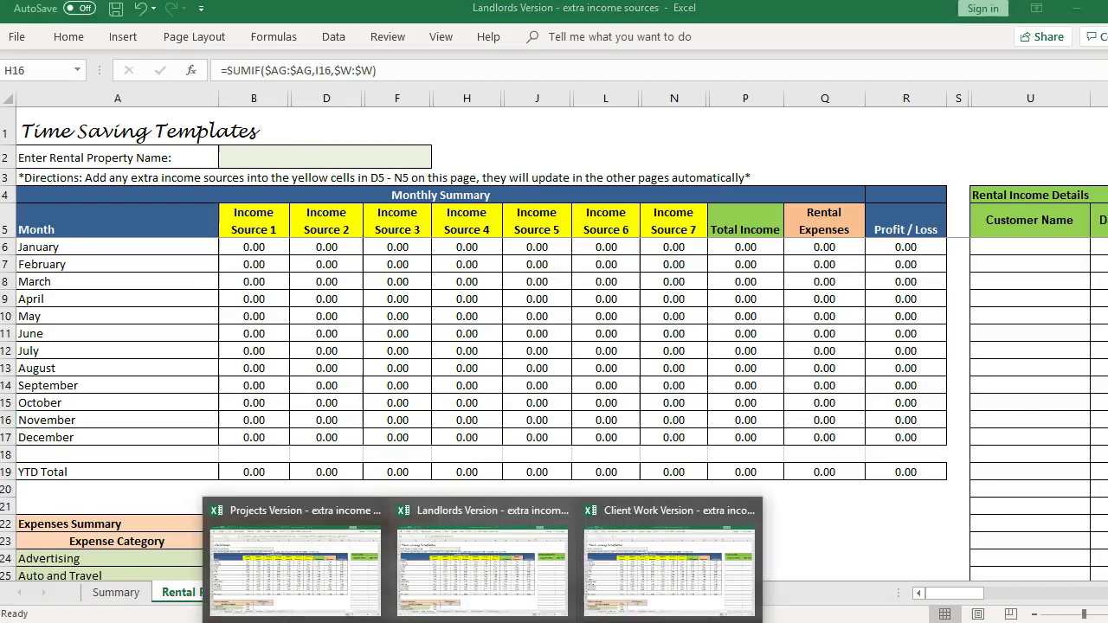
Switch from the Landlords Version to the Client Work Version, then to the Projects Version workbook
{"action": "left_click", "coordinate": [643, 596]}
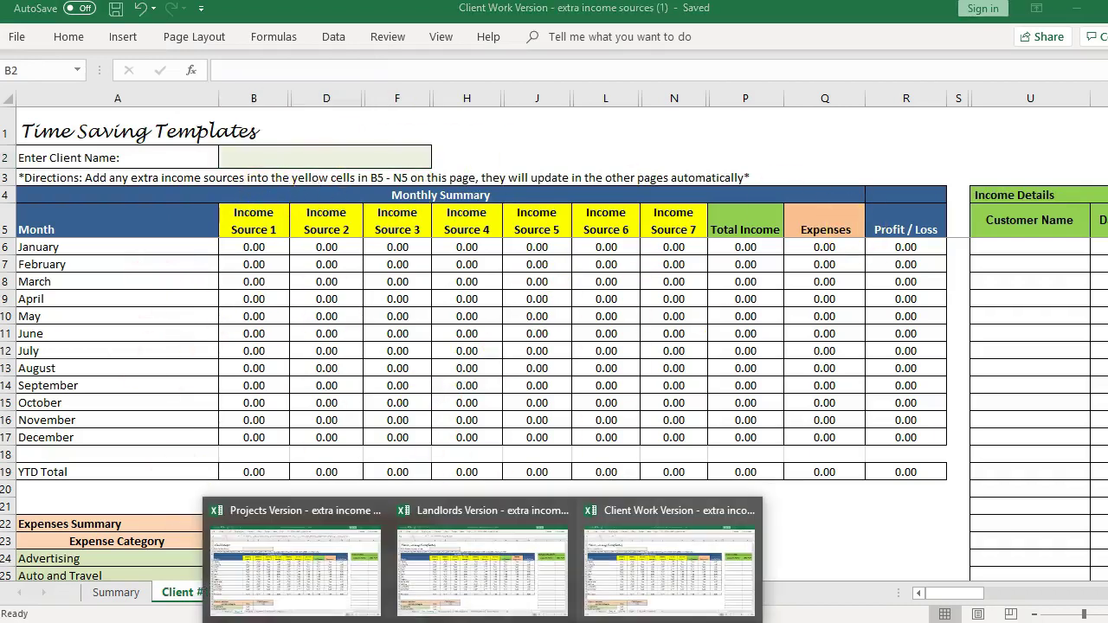
{"action": "left_click", "coordinate": [316, 585]}
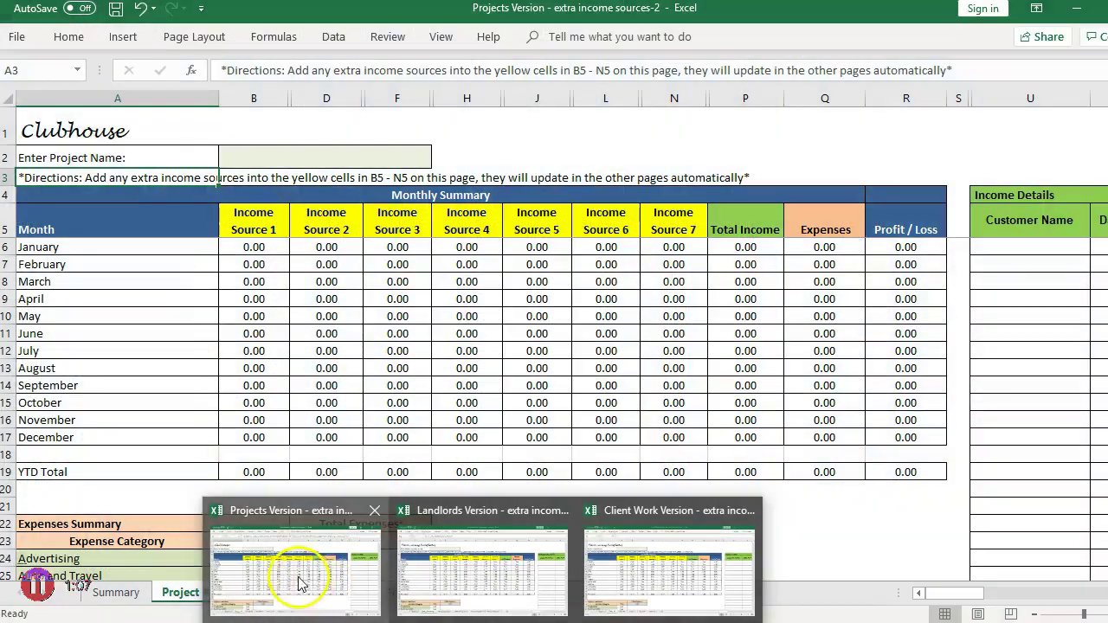
Select the seven income source headings below the Clubhouse title on Project #1
{"action": "left_click", "coordinate": [297, 578]}
{"action": "left_click", "coordinate": [117, 138]}
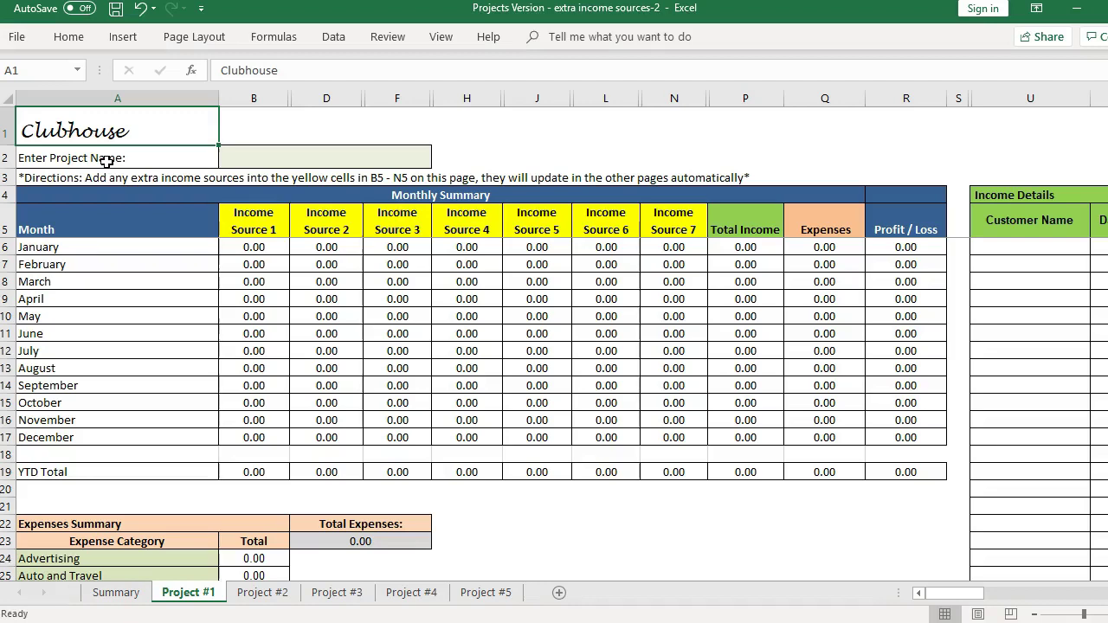
{"action": "key", "text": "Down"}
{"action": "key", "text": "Down"}
{"action": "key", "text": "Down"}
{"action": "key", "text": "Right"}
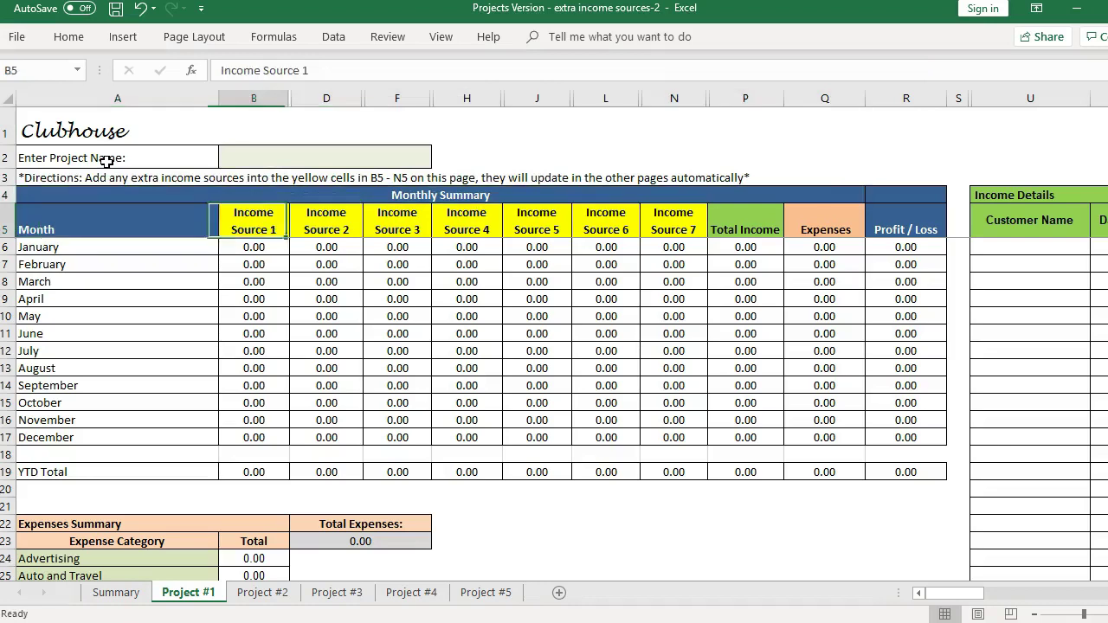
{"action": "key", "text": "Right"}
{"action": "key", "text": "Right"}
{"action": "key", "text": "Right"}
{"action": "left_click", "coordinate": [260, 229]}
{"action": "left_click_drag", "start_coordinate": [260, 229], "coordinate": [666, 227]}
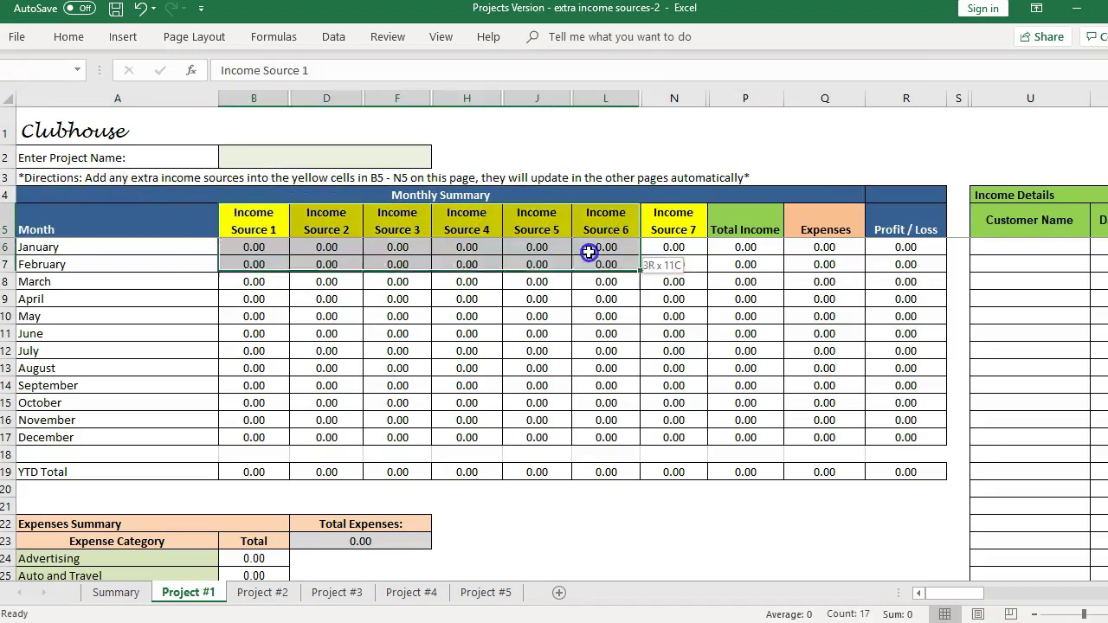
Rename the first three income source headings to Weddings, Golf and Restaurant
{"action": "left_click", "coordinate": [251, 215]}
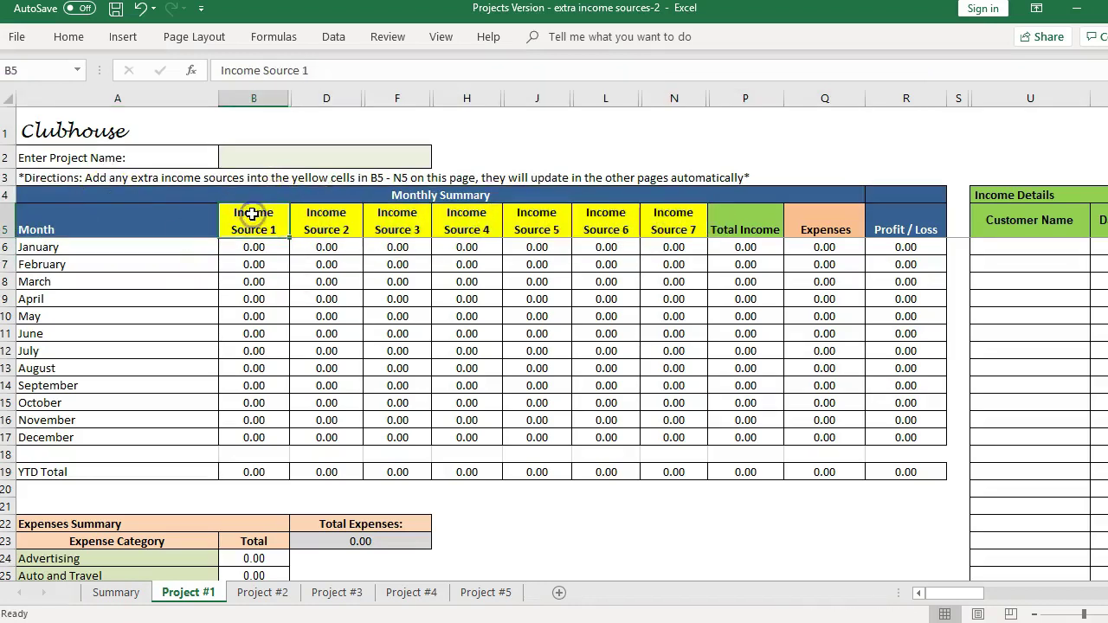
{"action": "type", "text": "Weddings"}
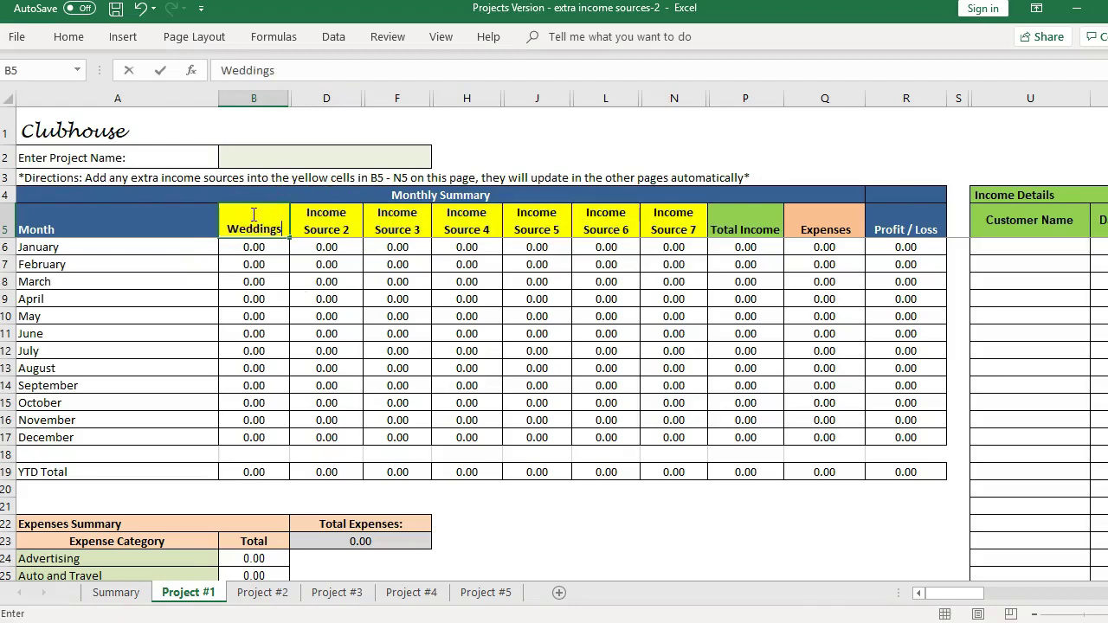
{"action": "key", "text": "Tab"}
{"action": "type", "text": "G"}
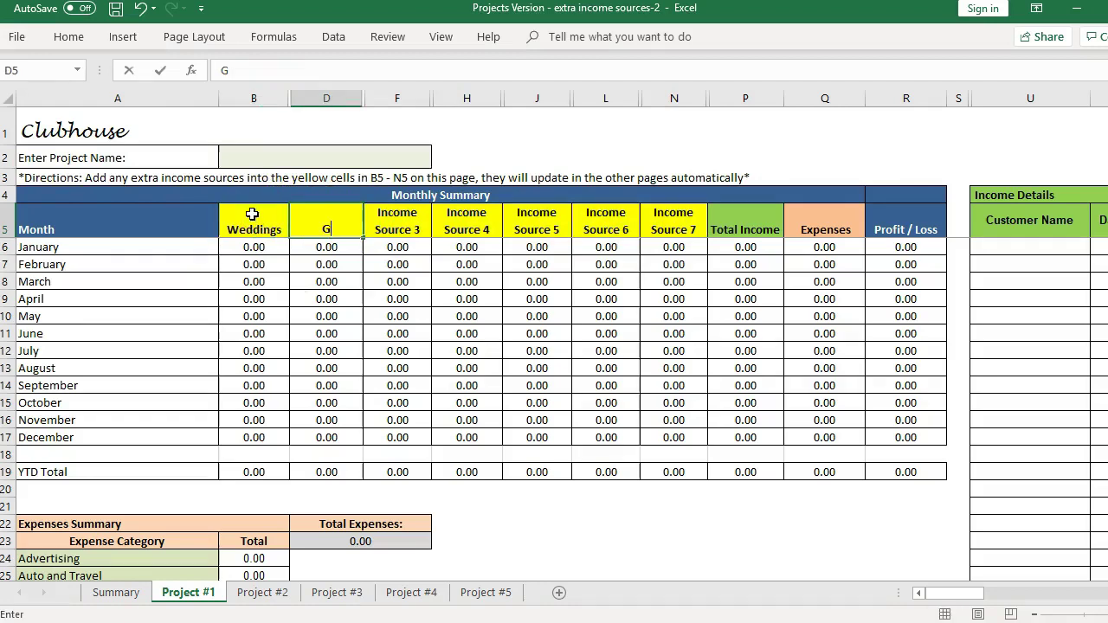
{"action": "type", "text": "old"}
{"action": "key", "text": "Tab"}
{"action": "key", "text": "BackSpace"}
{"action": "type", "text": "Restaurant"}
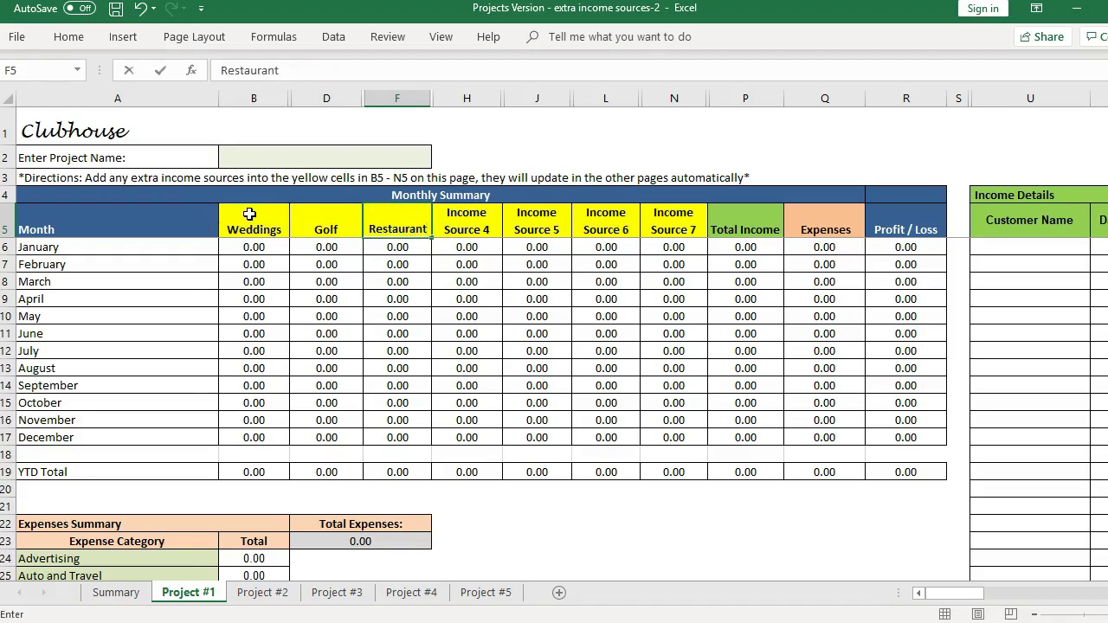
{"action": "key", "text": "Tab"}
{"action": "key", "text": "Left"}
{"action": "key", "text": "Left"}
{"action": "key", "text": "Left"}
{"action": "key", "text": "Right"}
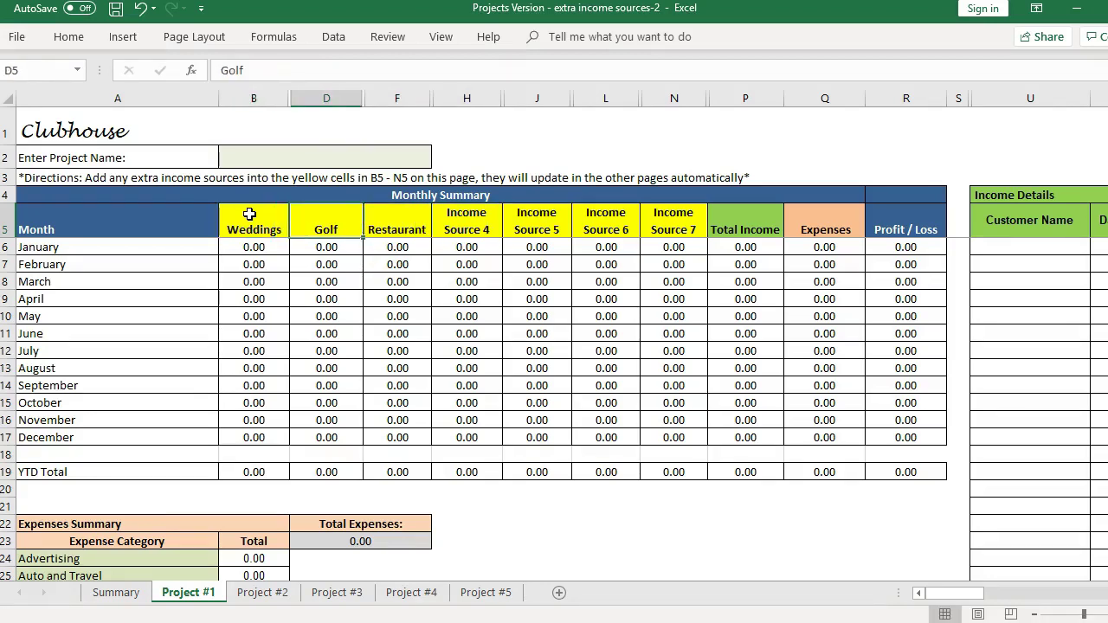
{"action": "key", "text": "ctrl+Right"}
{"action": "key", "text": "ctrl+Right"}
Set the first Income Details entry's Income Type to Weddings
{"action": "key", "text": "Left"}
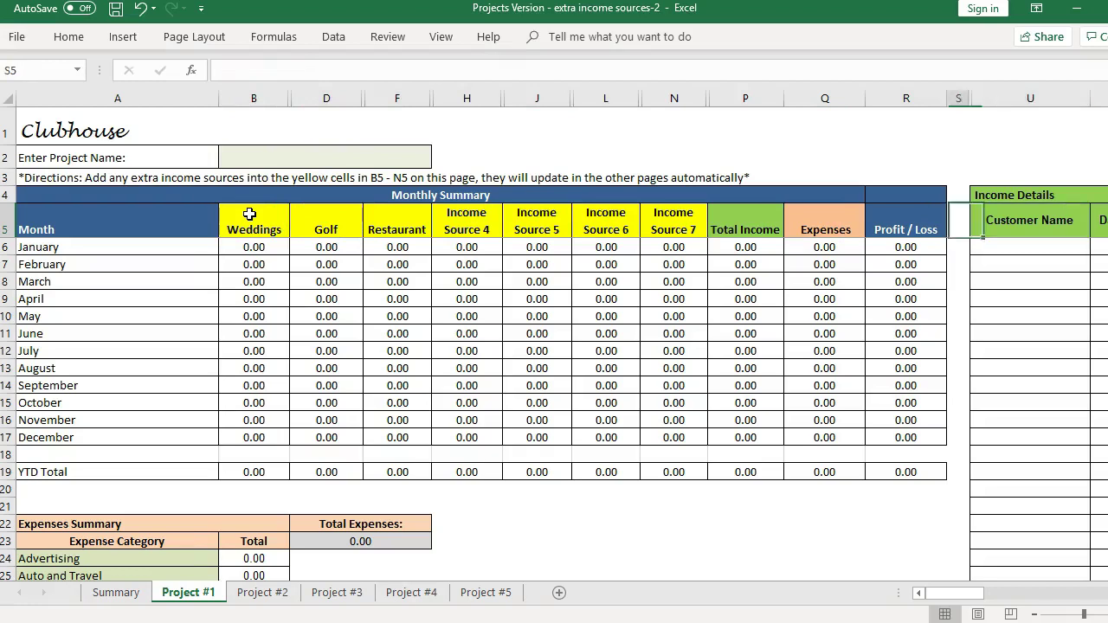
{"action": "key", "text": "Left"}
{"action": "key", "text": "Left"}
{"action": "key", "text": "Left"}
{"action": "key", "text": "Left"}
{"action": "key", "text": "Right"}
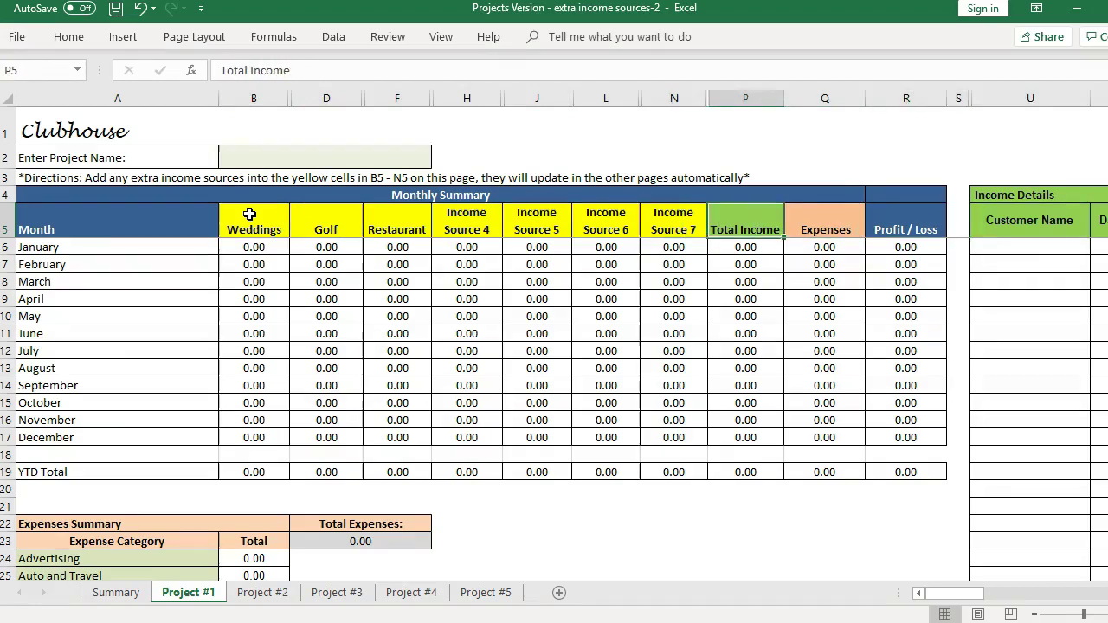
{"action": "key", "text": "Right"}
{"action": "key", "text": "Right"}
{"action": "key", "text": "Right"}
{"action": "key", "text": "Right"}
{"action": "key", "text": "Right"}
{"action": "key", "text": "Right"}
{"action": "key", "text": "Right"}
{"action": "key", "text": "Right"}
{"action": "key", "text": "Right"}
{"action": "key", "text": "Right"}
{"action": "key", "text": "Right"}
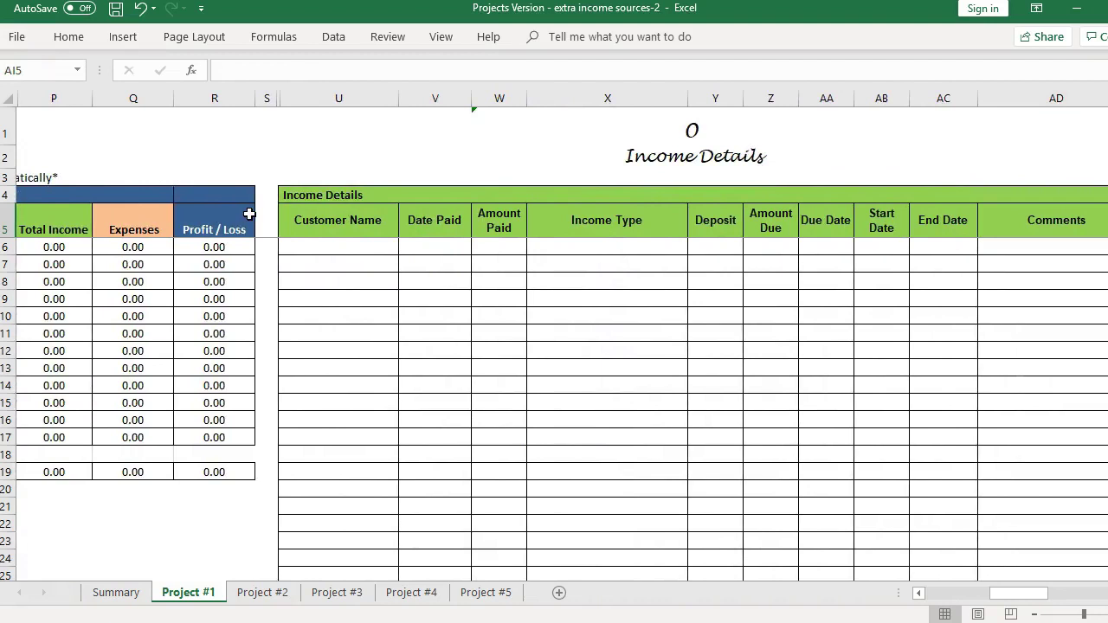
{"action": "key", "text": "Right"}
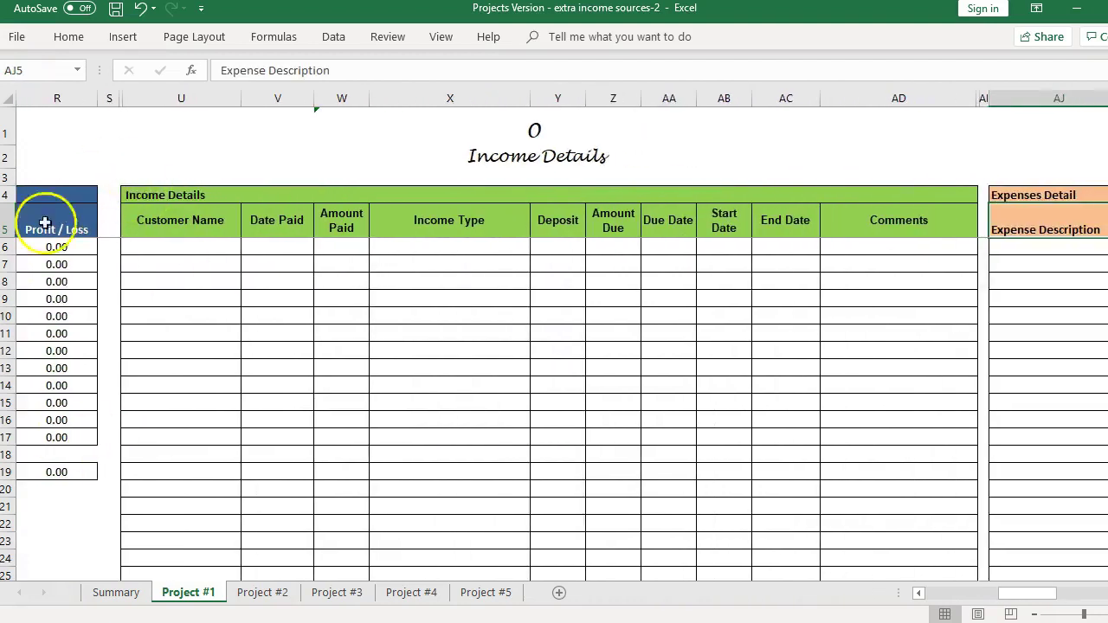
{"action": "left_click", "coordinate": [429, 230]}
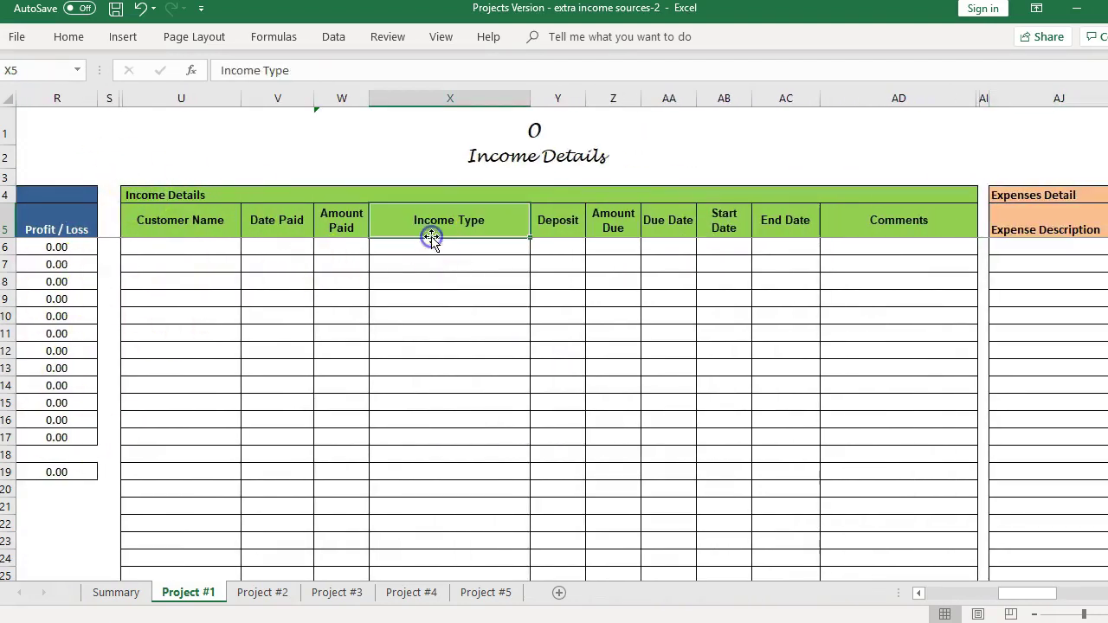
{"action": "left_click", "coordinate": [440, 250]}
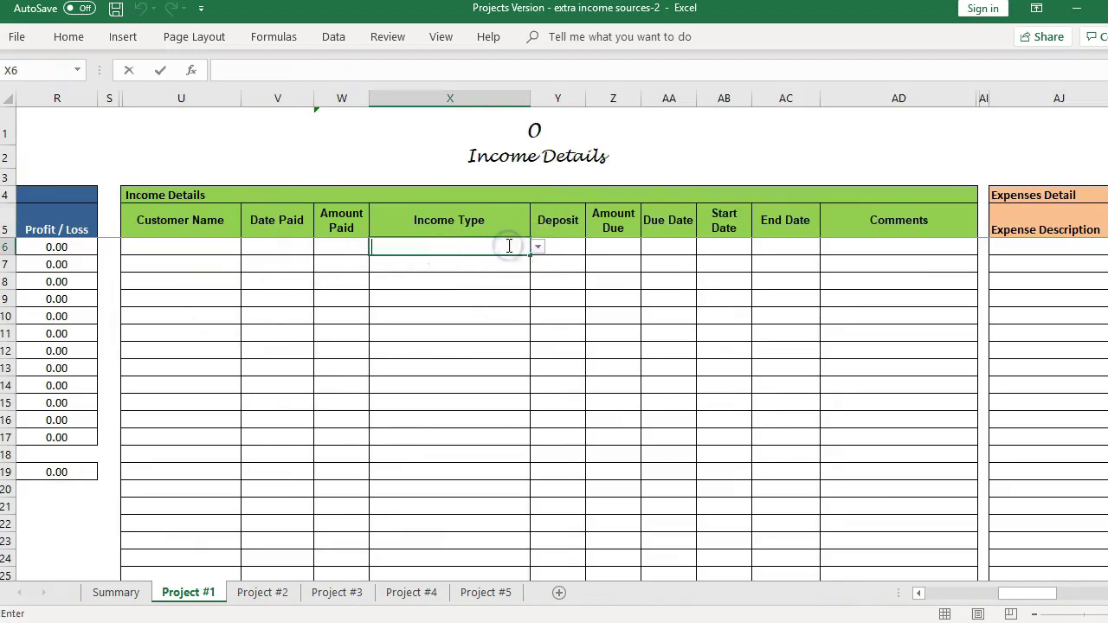
{"action": "left_click", "coordinate": [537, 247]}
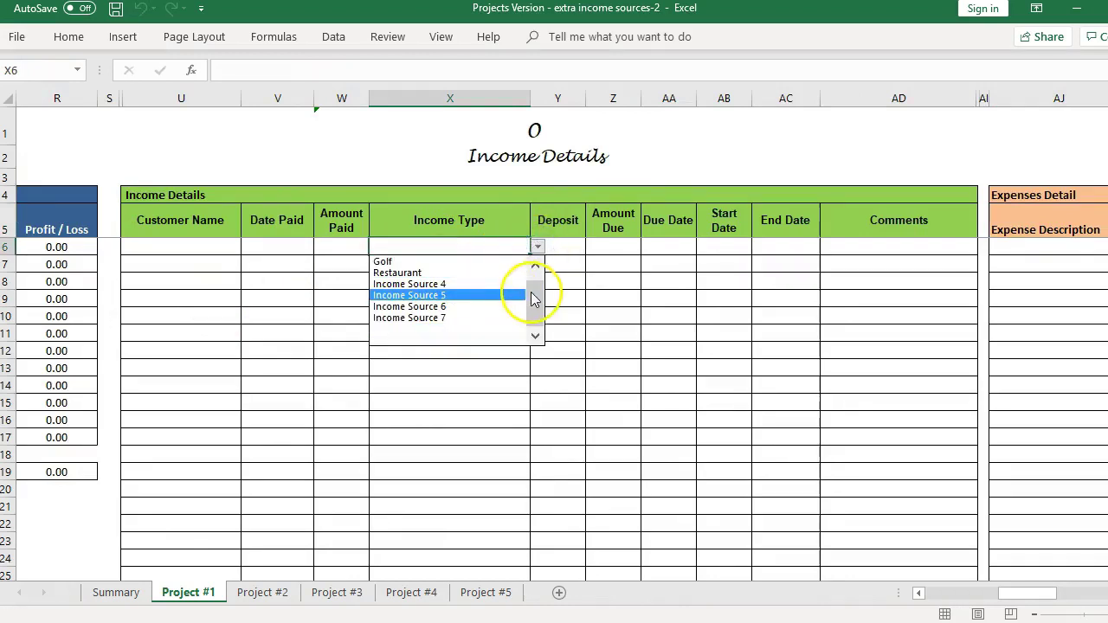
{"action": "left_click", "coordinate": [534, 266]}
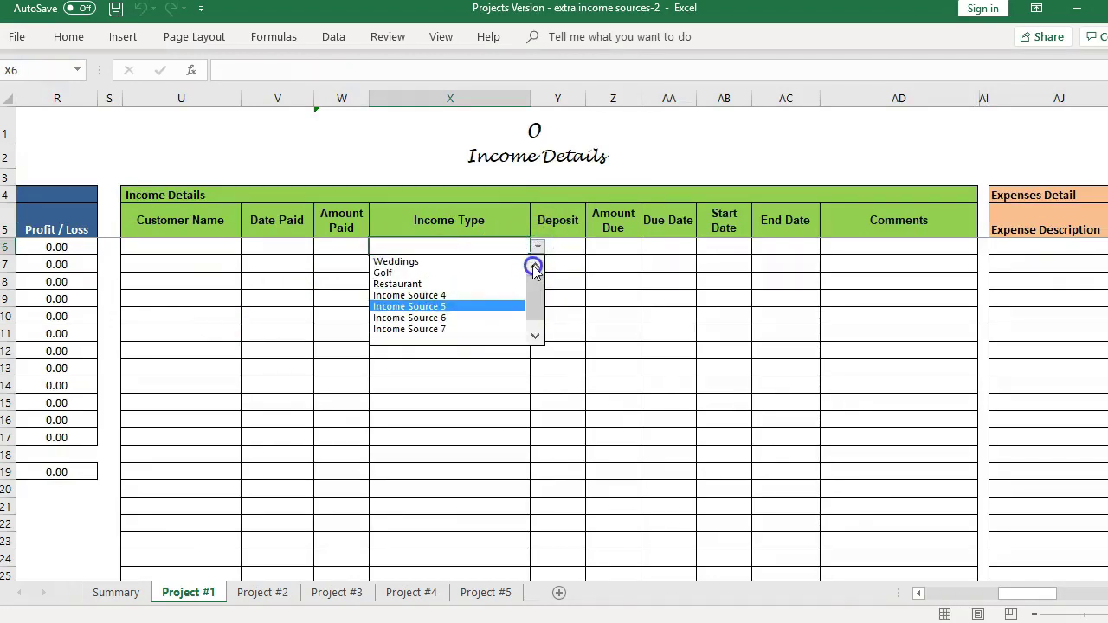
{"action": "left_click", "coordinate": [425, 261]}
Give the Weddings entry an Amount Paid of 2,000.00 and a Date Paid of 5/1/2019
{"action": "left_click", "coordinate": [229, 251]}
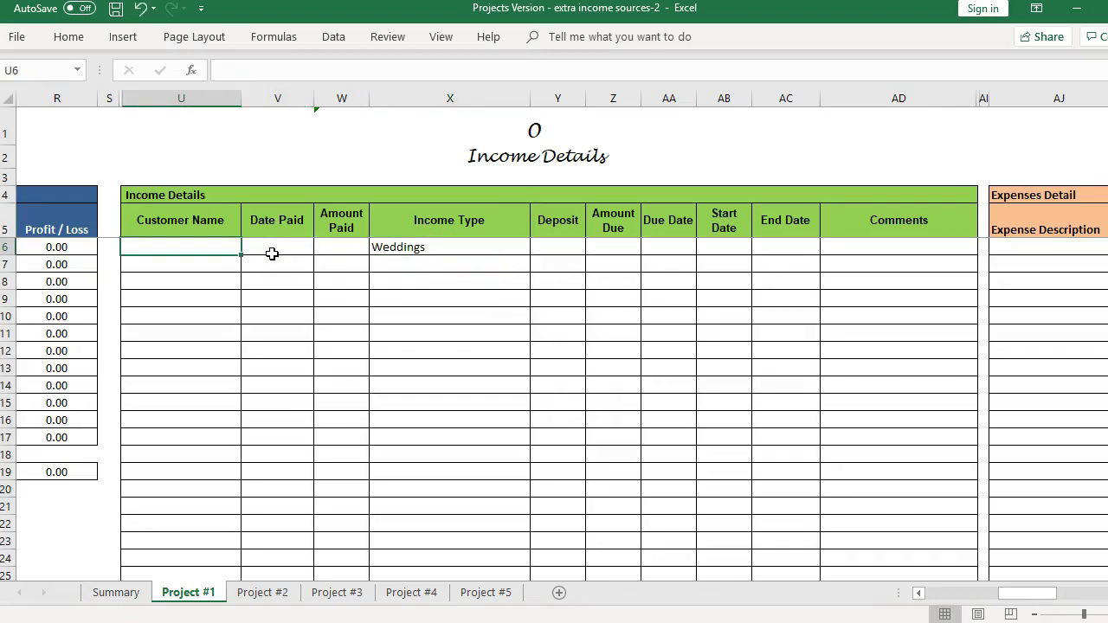
{"action": "key", "text": "Tab"}
{"action": "key", "text": "Tab"}
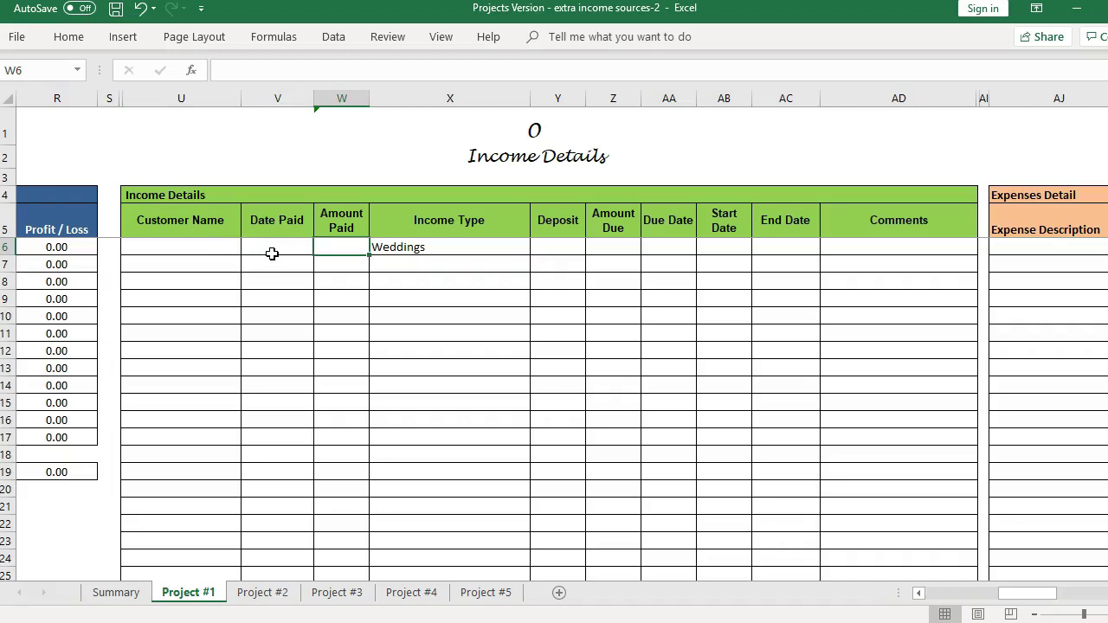
{"action": "type", "text": "2000"}
{"action": "key", "text": "Return"}
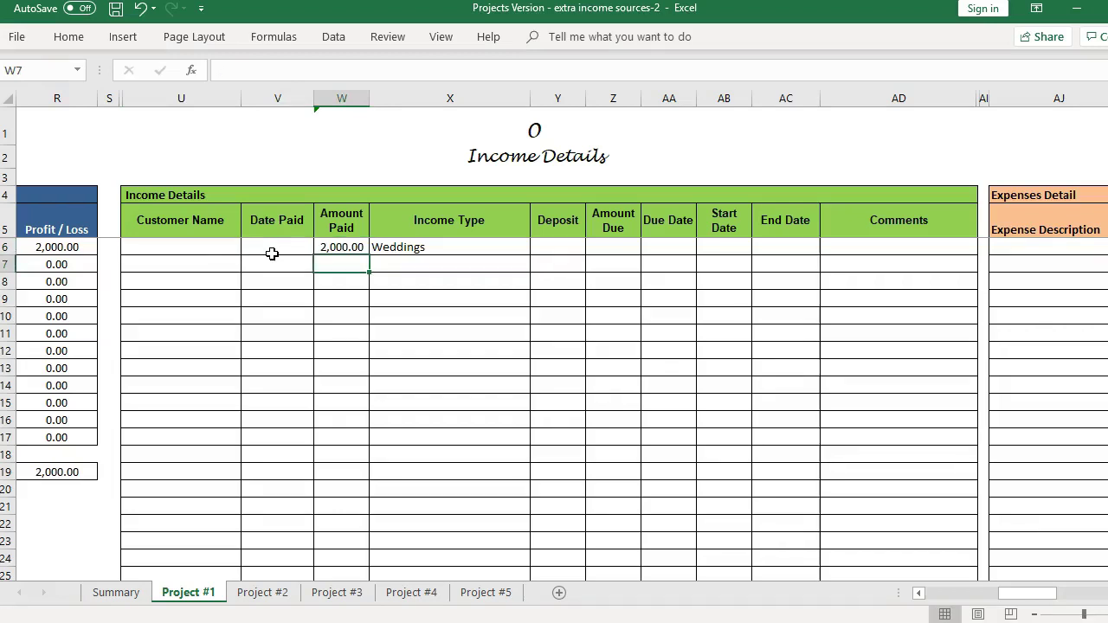
{"action": "key", "text": "Left"}
{"action": "key", "text": "Up"}
{"action": "type", "text": "5"}
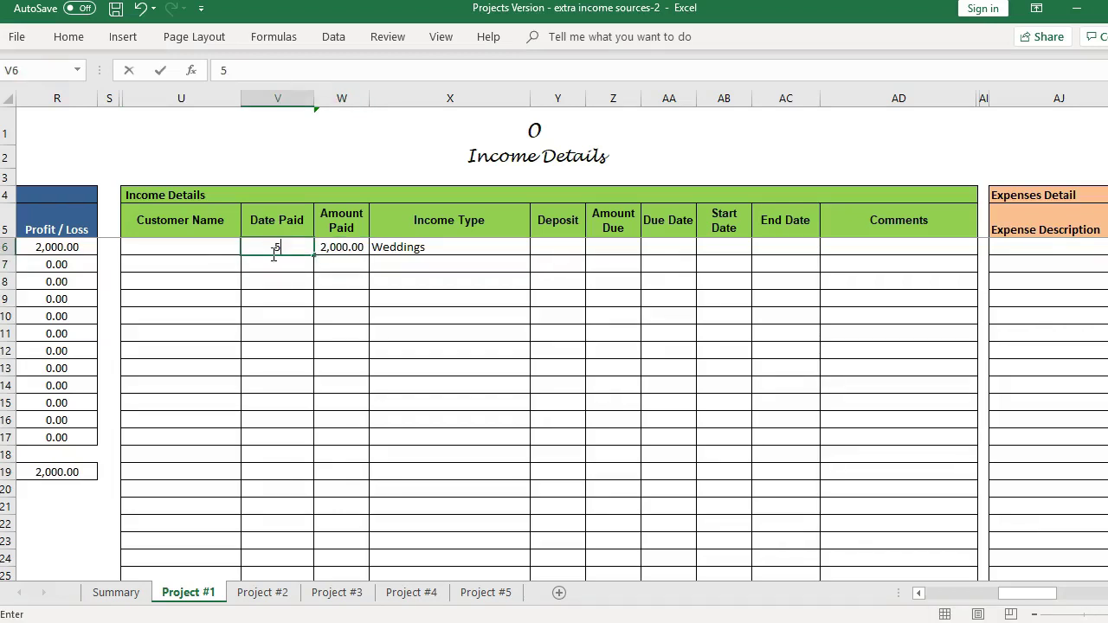
{"action": "key", "text": "Return"}
{"action": "key", "text": "Up"}
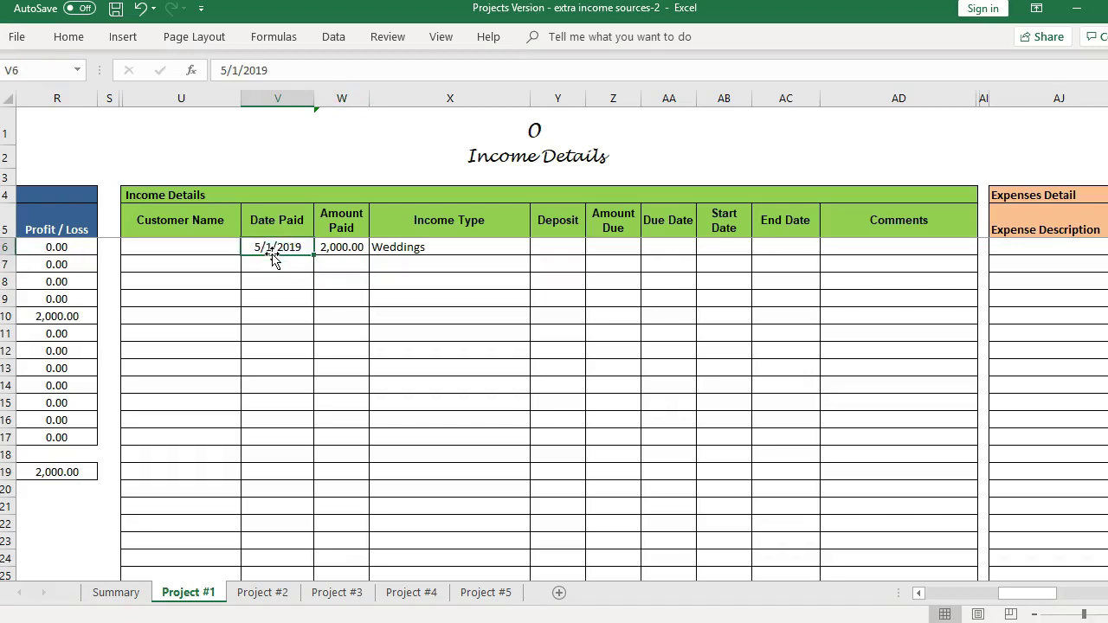
{"action": "key", "text": "Right"}
{"action": "key", "text": "Right"}
{"action": "key", "text": "Right"}
{"action": "key", "text": "Right"}
{"action": "key", "text": "Right"}
{"action": "key", "text": "Right"}
{"action": "key", "text": "Right"}
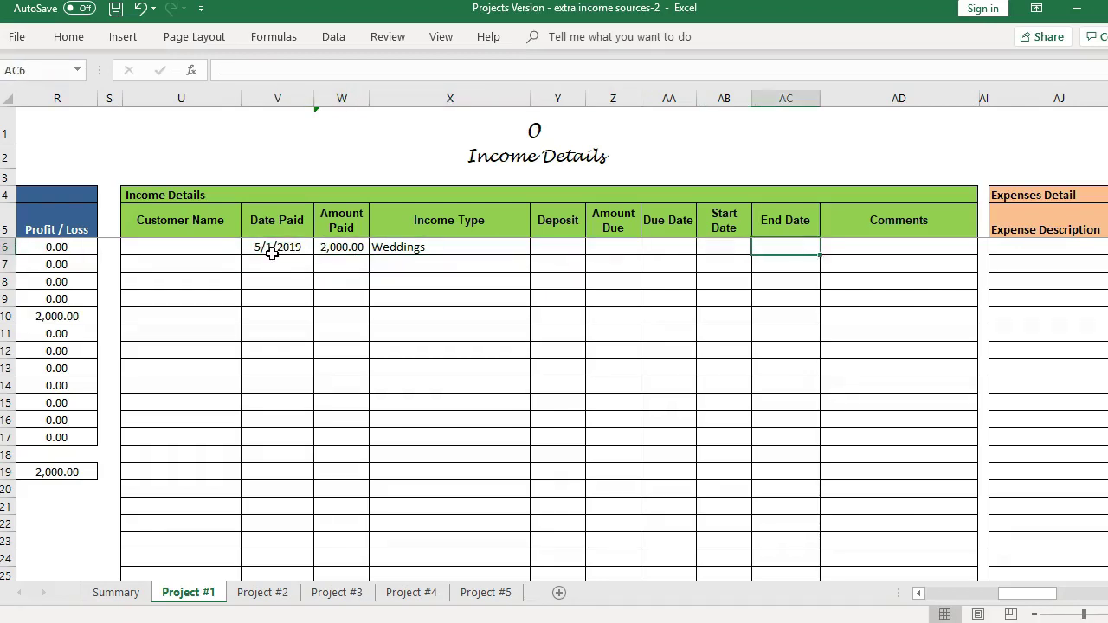
{"action": "key", "text": "Left"}
{"action": "key", "text": "Left"}
{"action": "key", "text": "Left"}
{"action": "key", "text": "Left"}
{"action": "key", "text": "Left"}
{"action": "key", "text": "Left"}
{"action": "key", "text": "Left"}
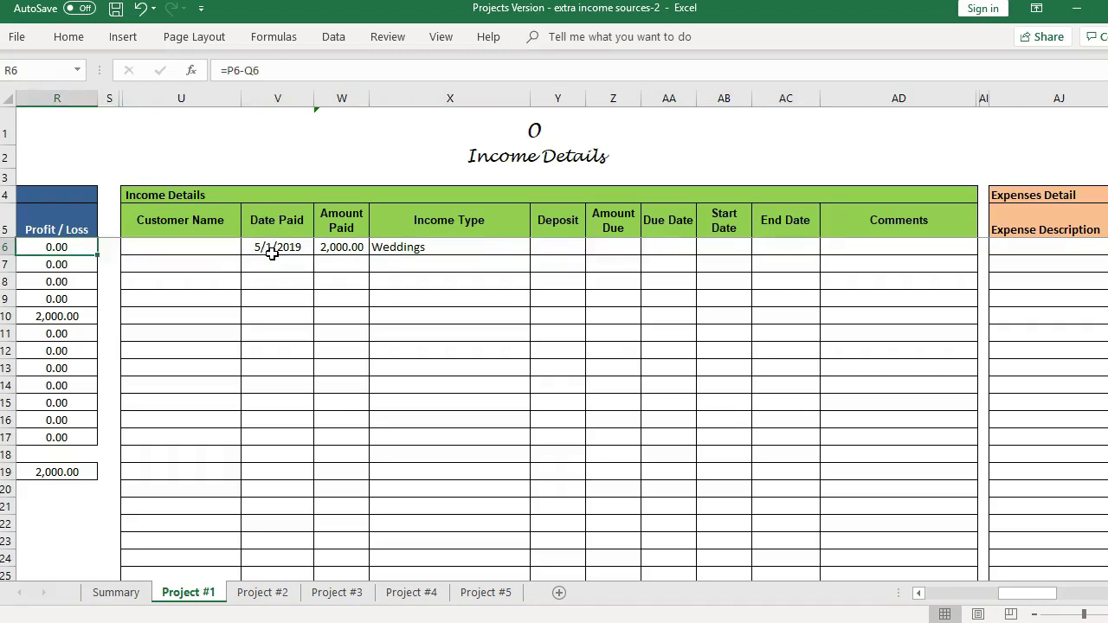
{"action": "key", "text": "Left"}
{"action": "key", "text": "Left"}
{"action": "key", "text": "Left"}
{"action": "key", "text": "Left"}
{"action": "key", "text": "Left"}
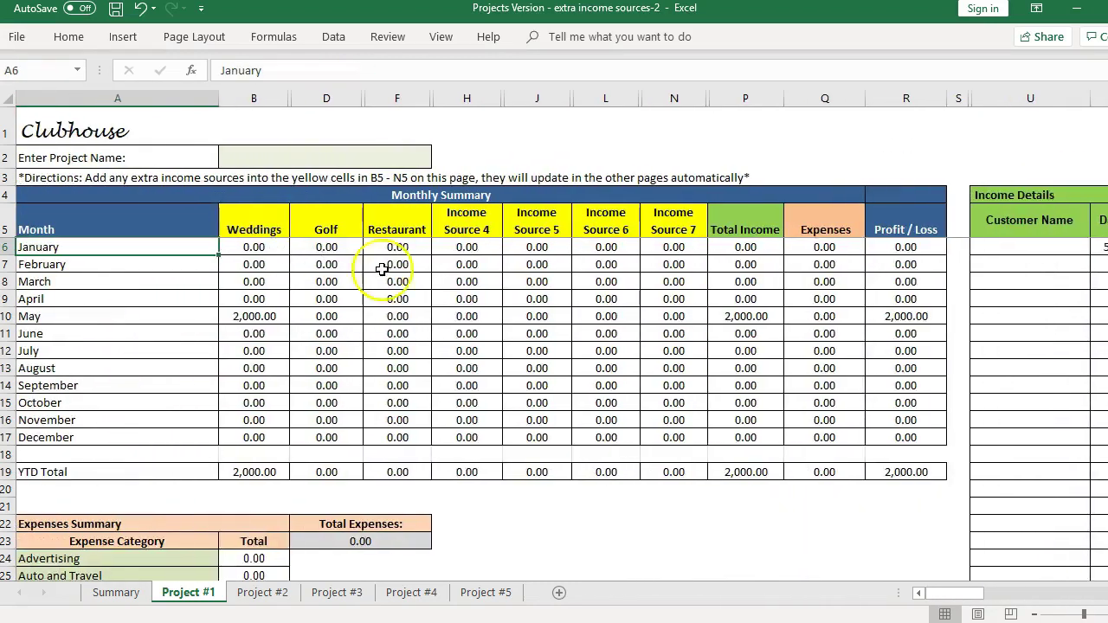
{"action": "left_click", "coordinate": [259, 317]}
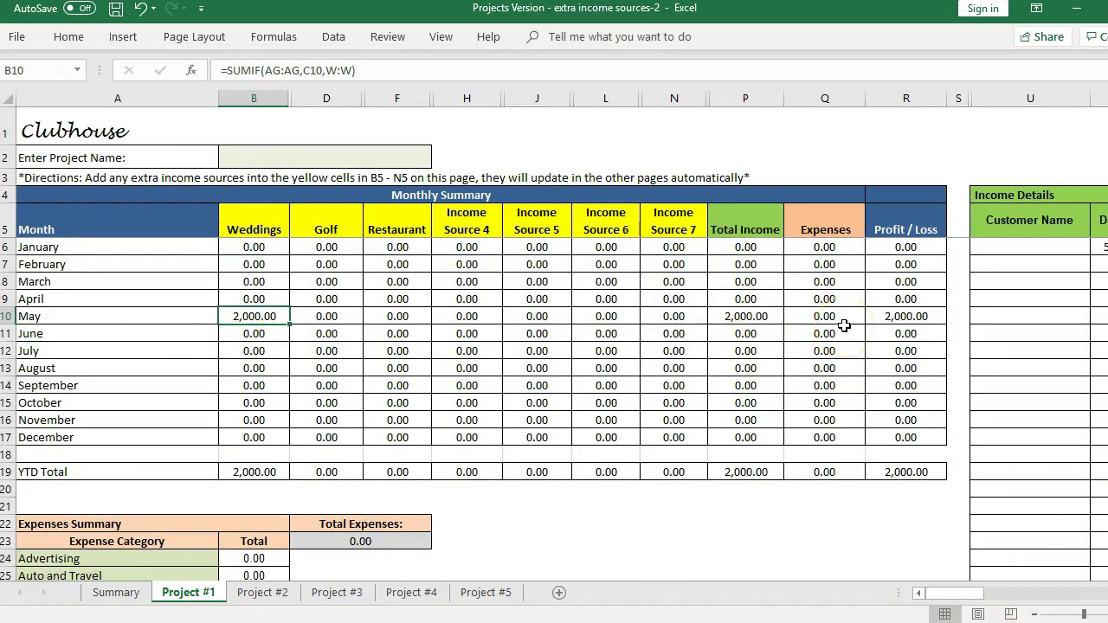
{"action": "key", "text": "Right"}
{"action": "key", "text": "Right"}
{"action": "key", "text": "Right"}
{"action": "key", "text": "Right"}
{"action": "key", "text": "Right"}
{"action": "key", "text": "Right"}
{"action": "key", "text": "Right"}
{"action": "key", "text": "Right"}
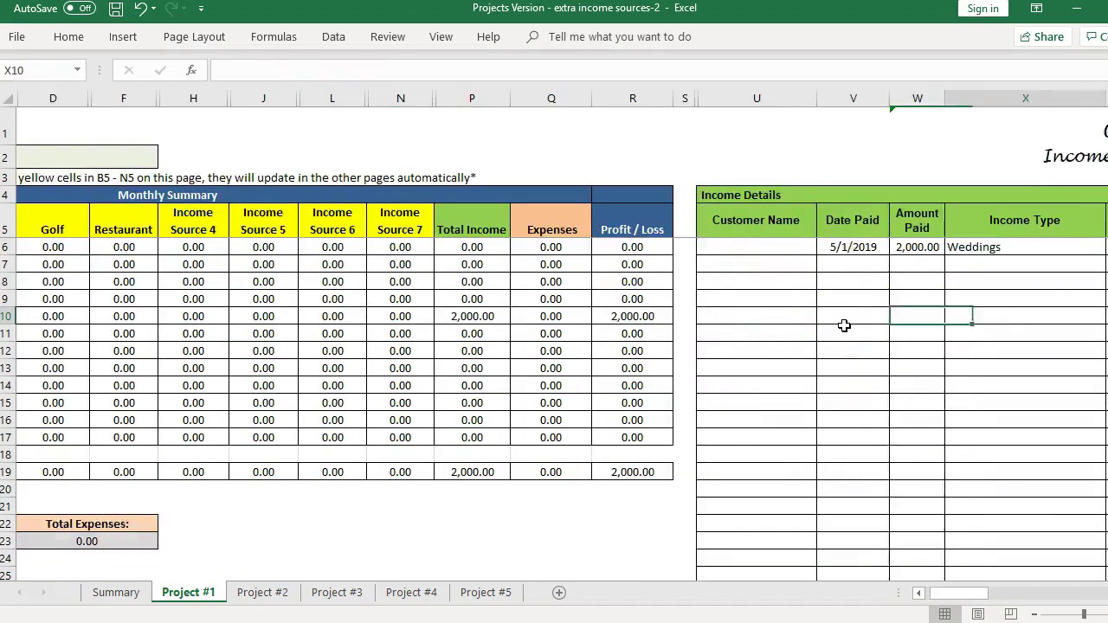
{"action": "key", "text": "Left"}
{"action": "key", "text": "Left"}
{"action": "key", "text": "Left"}
{"action": "key", "text": "Right"}
{"action": "key", "text": "Right"}
{"action": "key", "text": "Right"}
{"action": "key", "text": "Right"}
{"action": "key", "text": "Right"}
{"action": "key", "text": "Right"}
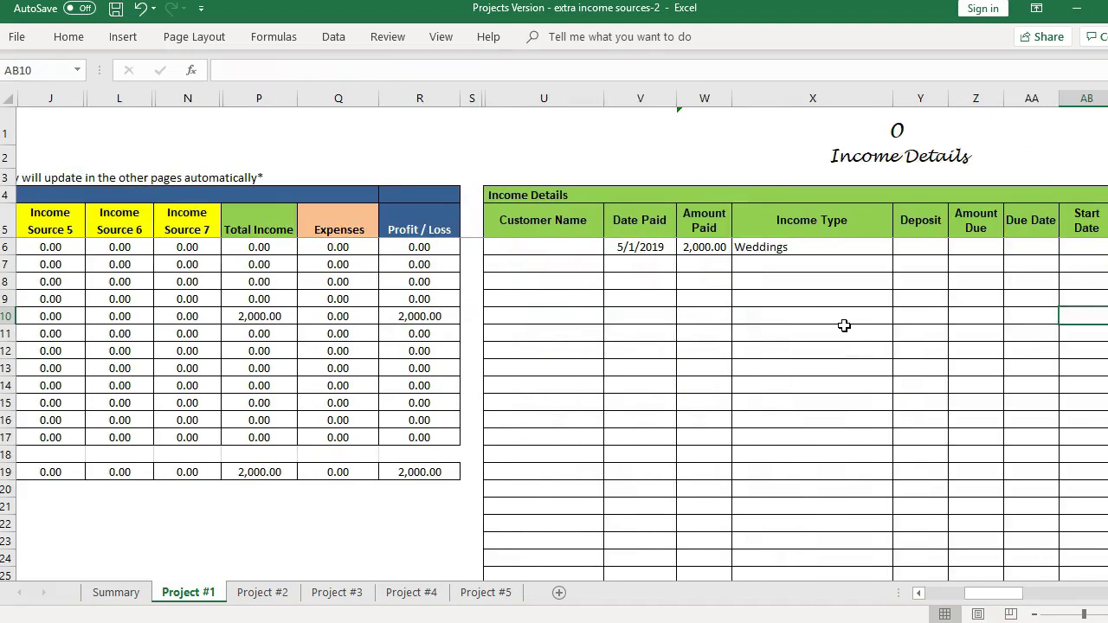
{"action": "key", "text": "Home"}
{"action": "key", "text": "Down"}
{"action": "key", "text": "Down"}
{"action": "key", "text": "Down"}
{"action": "key", "text": "Down"}
{"action": "key", "text": "Down"}
{"action": "key", "text": "Down"}
{"action": "key", "text": "Down"}
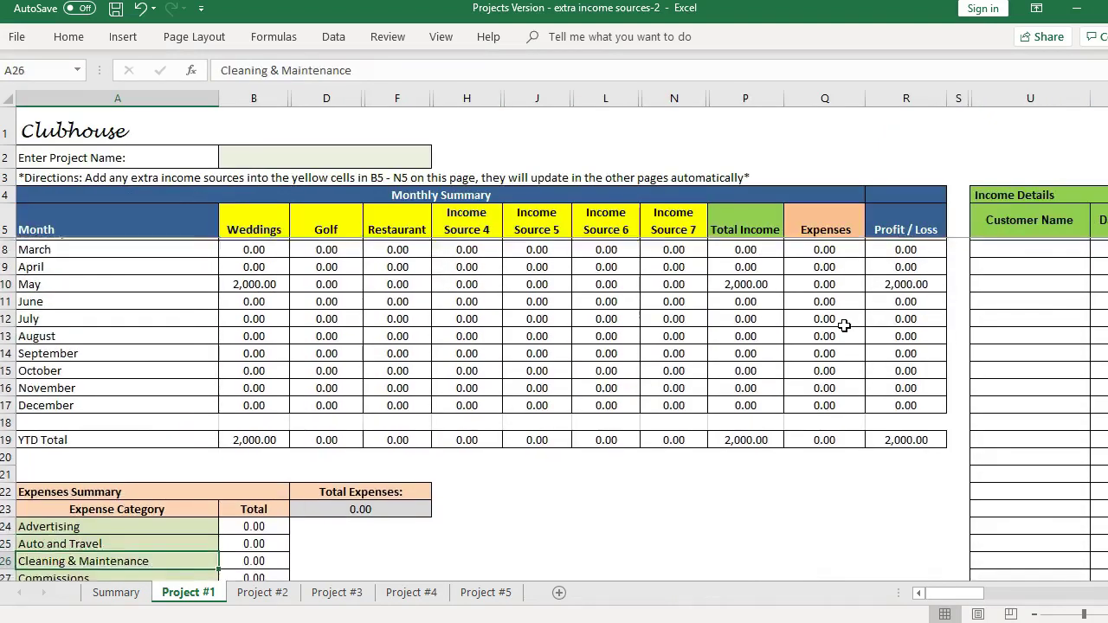
{"action": "key", "text": "Down"}
{"action": "key", "text": "Down"}
{"action": "key", "text": "Down"}
{"action": "key", "text": "Down"}
{"action": "key", "text": "Down"}
{"action": "key", "text": "Down"}
{"action": "key", "text": "Down"}
{"action": "key", "text": "Up"}
{"action": "key", "text": "Up"}
{"action": "key", "text": "Up"}
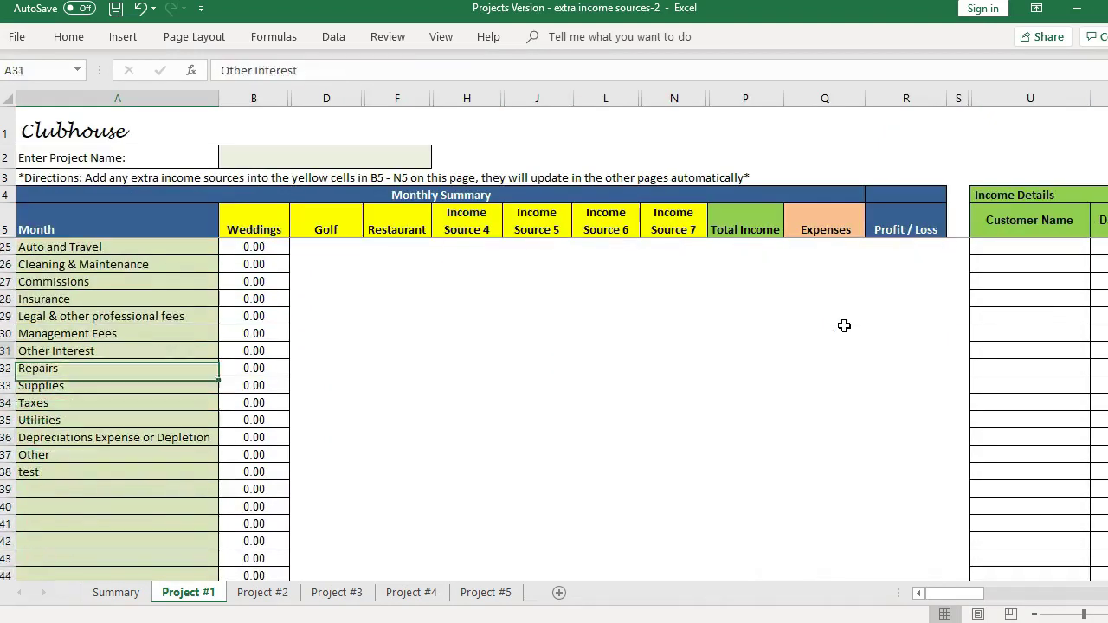
{"action": "key", "text": "Up"}
{"action": "key", "text": "Up"}
{"action": "key", "text": "Up"}
{"action": "key", "text": "Up"}
{"action": "key", "text": "Up"}
{"action": "key", "text": "Down"}
{"action": "key", "text": "Down"}
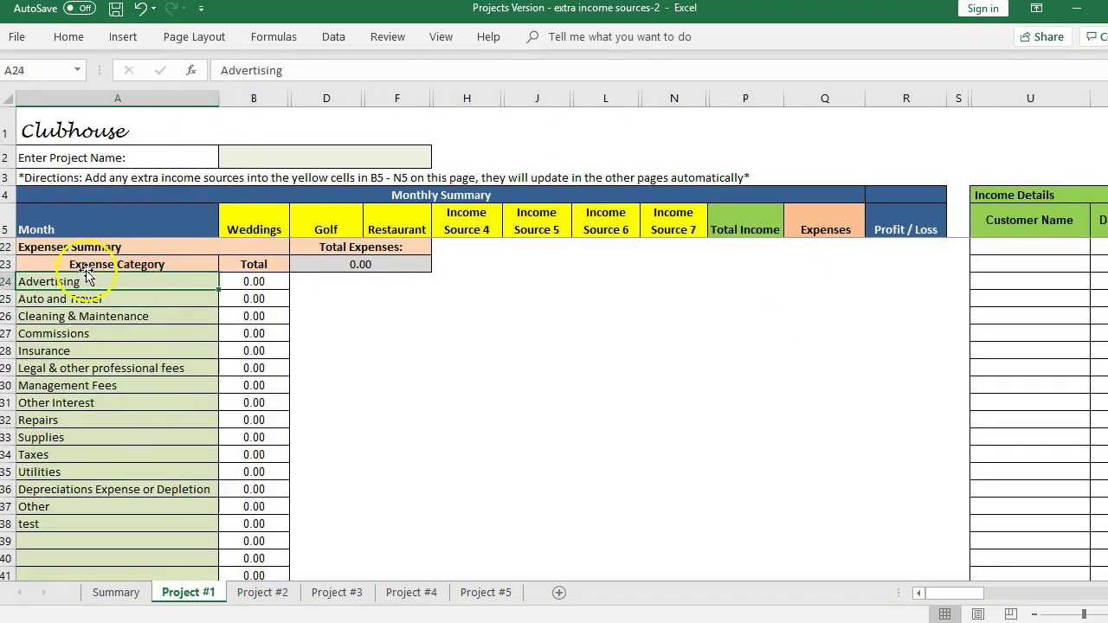
Clear the old expense category names from the Expenses Summary
{"action": "left_click_drag", "start_coordinate": [88, 280], "coordinate": [78, 520]}
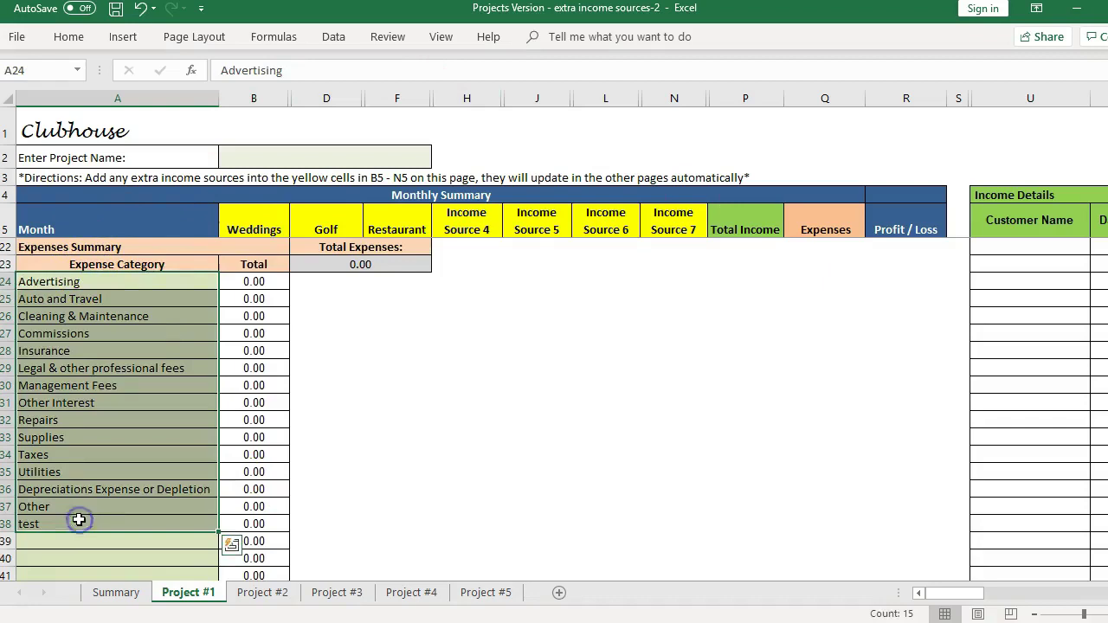
{"action": "key", "text": "Delete"}
{"action": "left_click", "coordinate": [170, 597]}
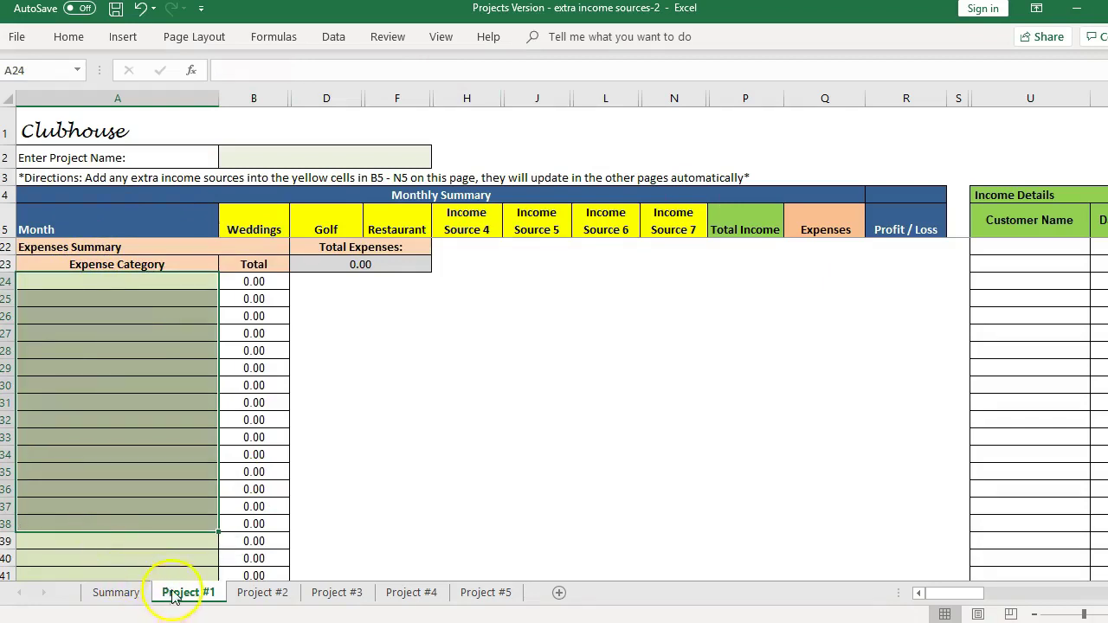
Enter Advertising, Construction, Food and Beverage as the new expense categories
{"action": "left_click", "coordinate": [111, 292]}
{"action": "key", "text": "Up"}
{"action": "type", "text": "Adver"}
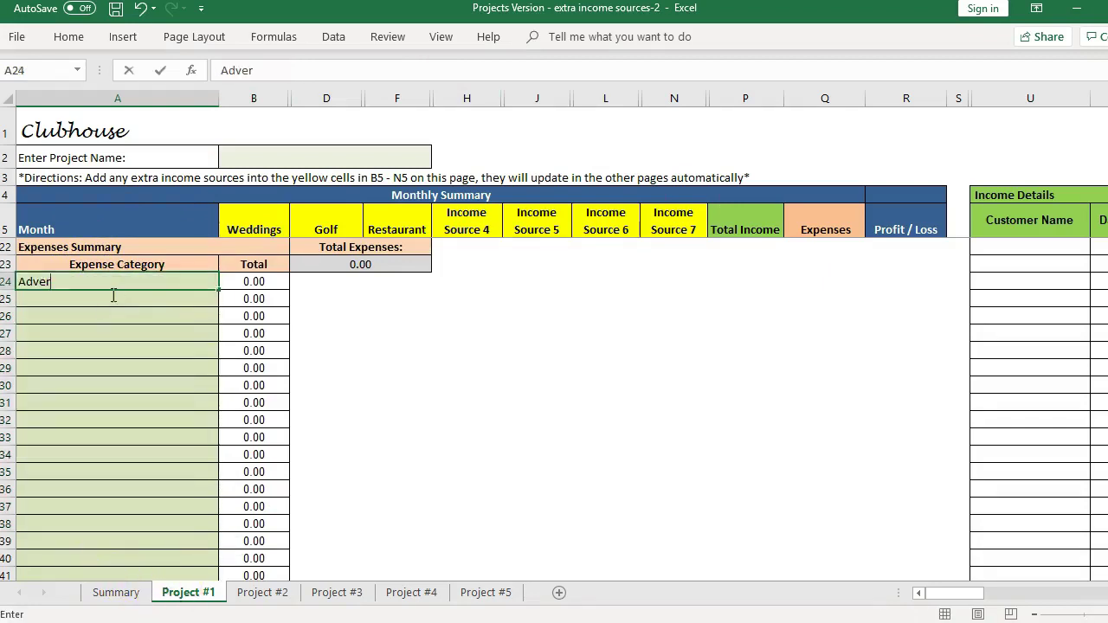
{"action": "type", "text": "tising"}
{"action": "key", "text": "Return"}
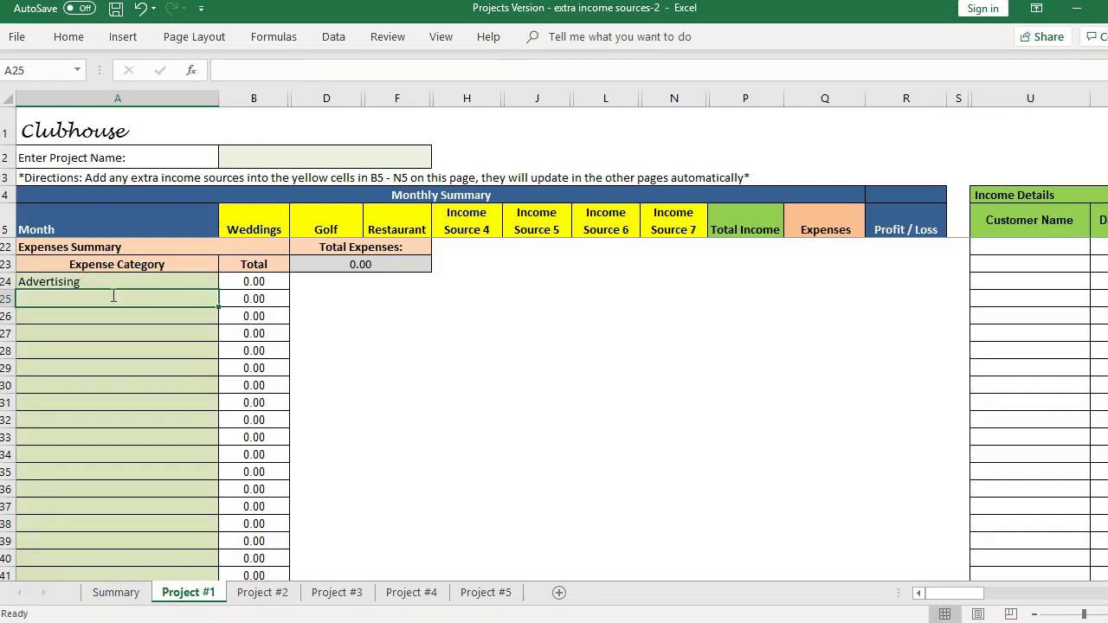
{"action": "type", "text": "Constru"}
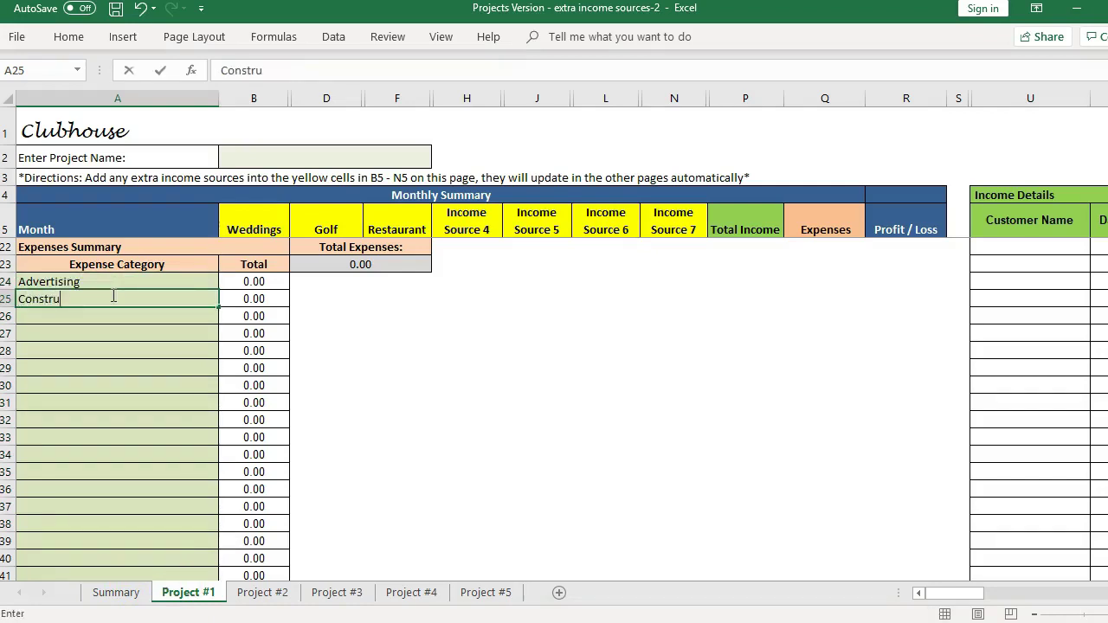
{"action": "type", "text": "ction"}
{"action": "key", "text": "Return"}
{"action": "type", "text": "Food"}
{"action": "key", "text": "Return"}
{"action": "type", "text": "Beverage"}
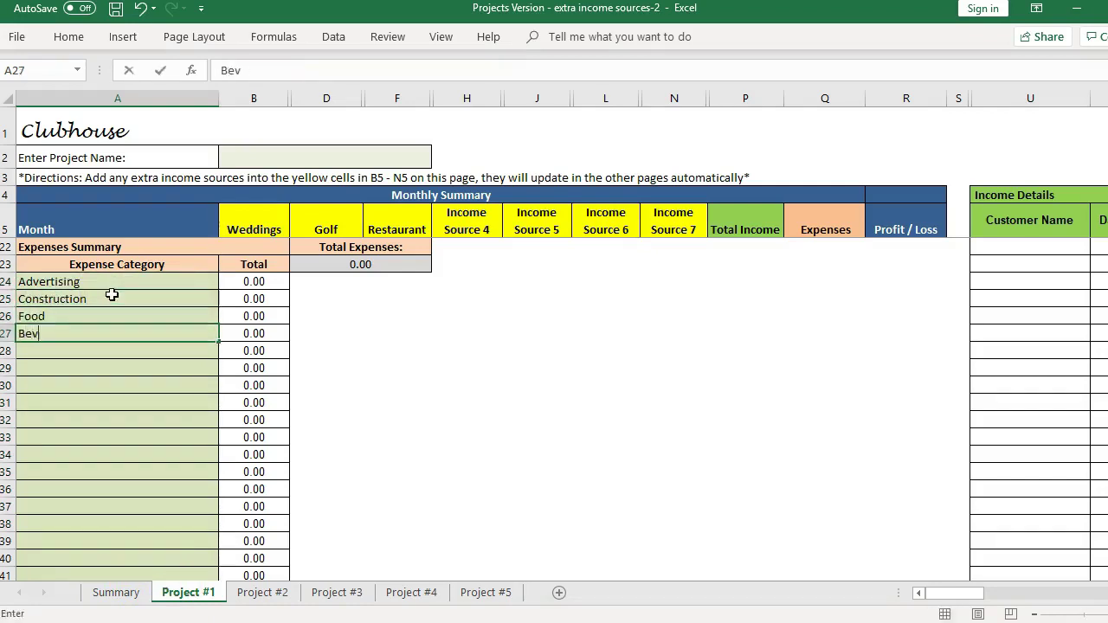
{"action": "key", "text": "Up"}
Review the emptied category rows down to Total Expenses and return to the Expenses Summary
{"action": "key", "text": "Down"}
{"action": "key", "text": "Right"}
{"action": "key", "text": "Left"}
{"action": "key", "text": "Down"}
{"action": "key", "text": "Down"}
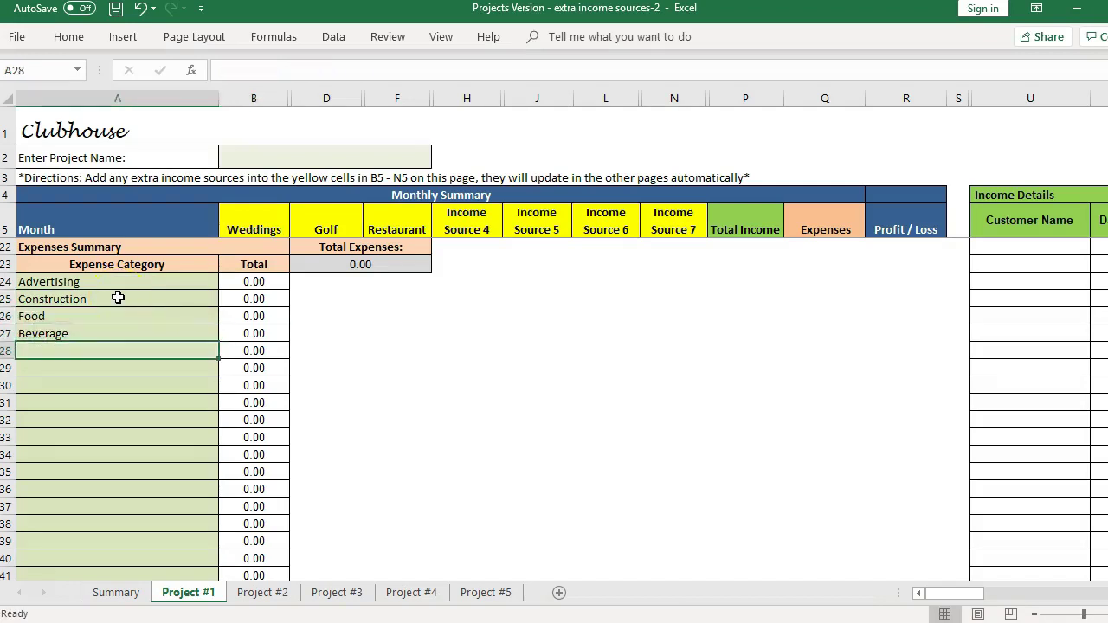
{"action": "key", "text": "Down"}
{"action": "key", "text": "Down"}
{"action": "key", "text": "Down"}
{"action": "key", "text": "Down"}
{"action": "key", "text": "Down"}
{"action": "key", "text": "Down"}
{"action": "key", "text": "Up"}
{"action": "key", "text": "Up"}
{"action": "key", "text": "Up"}
{"action": "key", "text": "Up"}
{"action": "key", "text": "Up"}
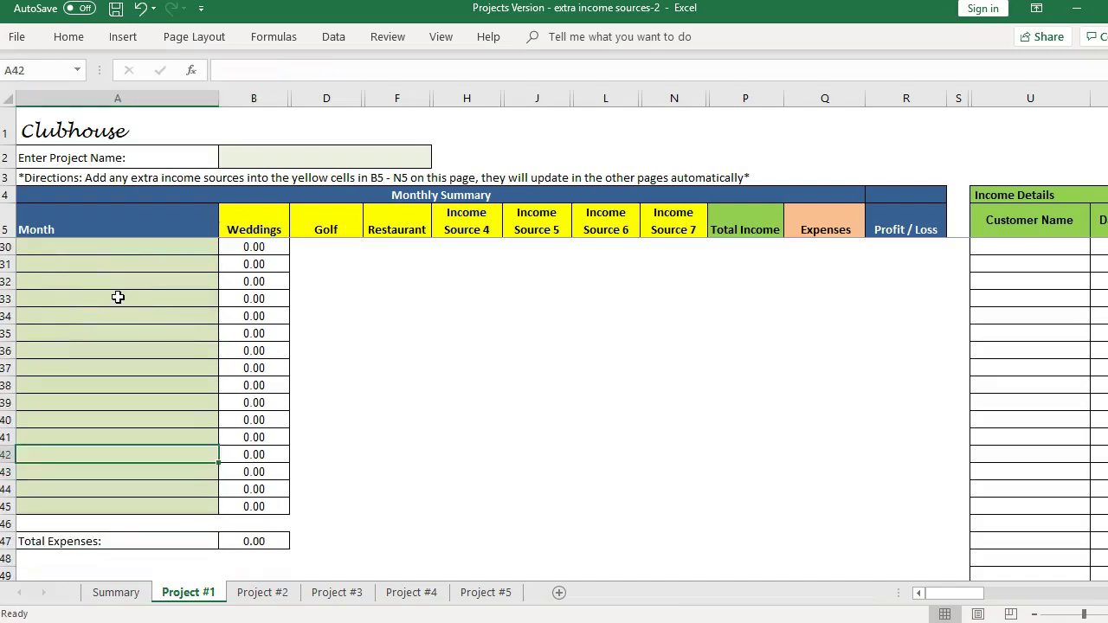
{"action": "left_click", "coordinate": [117, 297]}
{"action": "key", "text": "Up"}
{"action": "key", "text": "Up"}
{"action": "key", "text": "Up"}
{"action": "key", "text": "Up"}
{"action": "key", "text": "Up"}
{"action": "key", "text": "Up"}
{"action": "key", "text": "Up"}
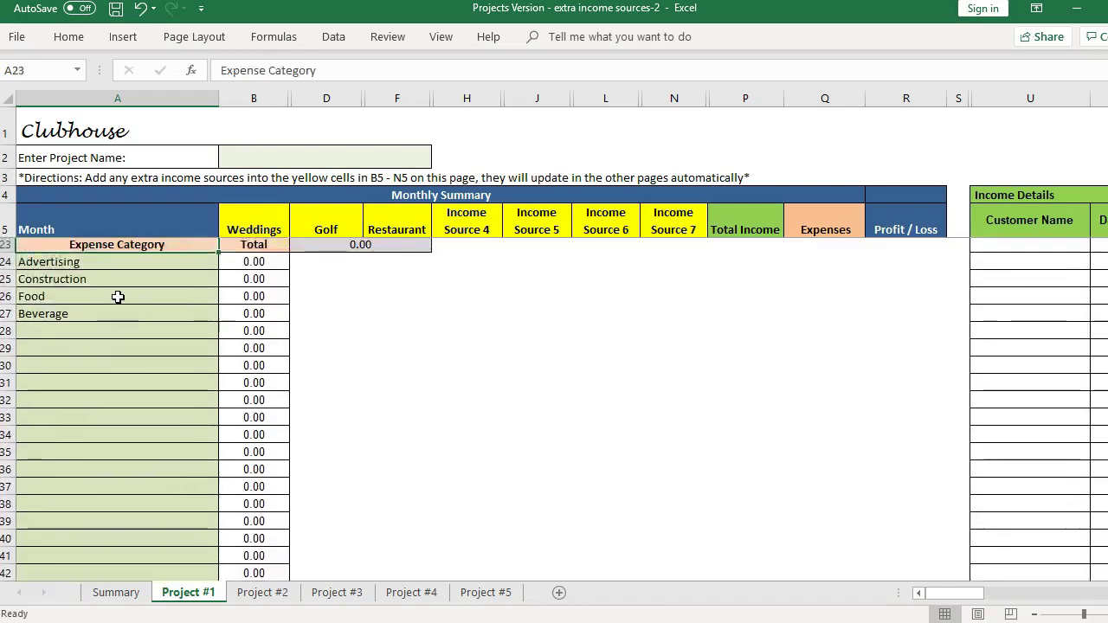
{"action": "key", "text": "Up"}
{"action": "key", "text": "Up"}
{"action": "key", "text": "Up"}
{"action": "key", "text": "Up"}
{"action": "key", "text": "Up"}
{"action": "key", "text": "Up"}
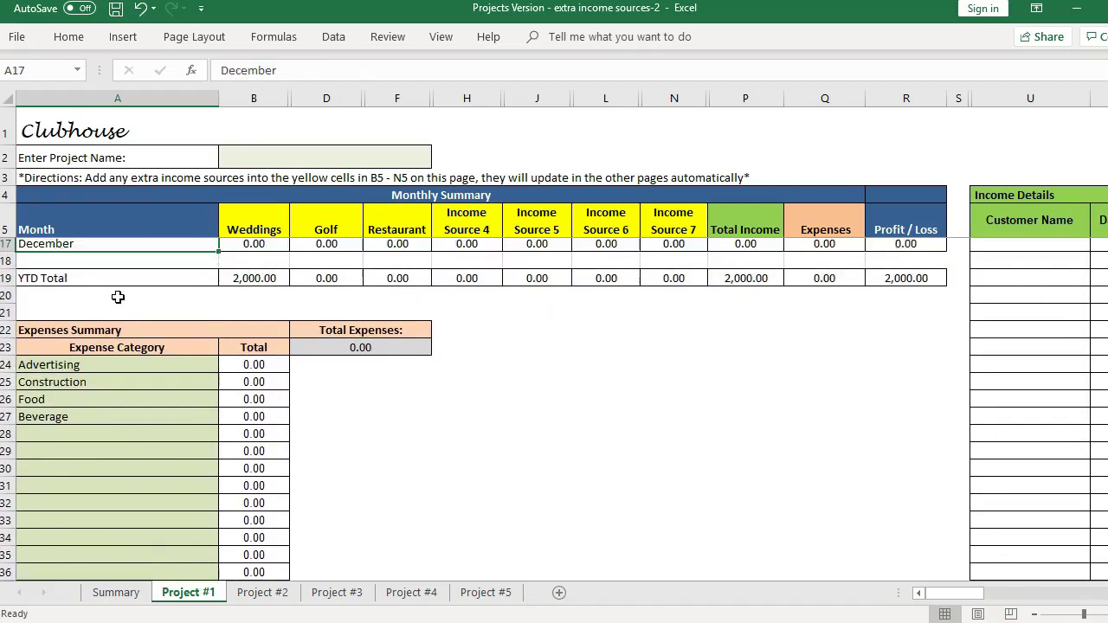
Move right across the sheet, past Income Details, toward the Expenses Detail table
{"action": "key", "text": "Right"}
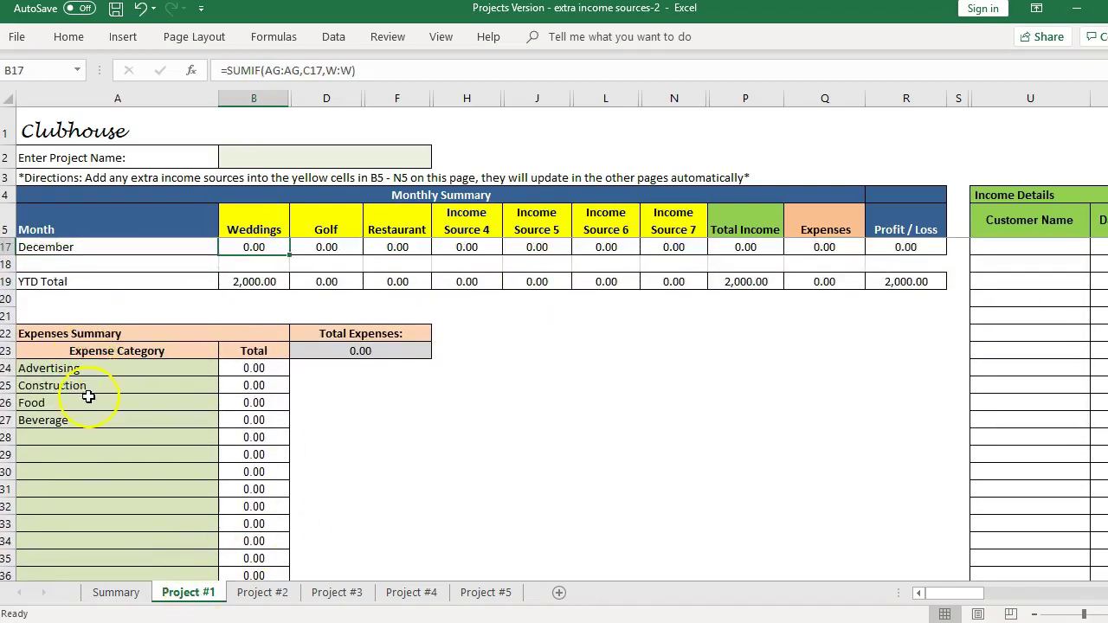
{"action": "left_click", "coordinate": [485, 318]}
{"action": "left_click", "coordinate": [632, 345]}
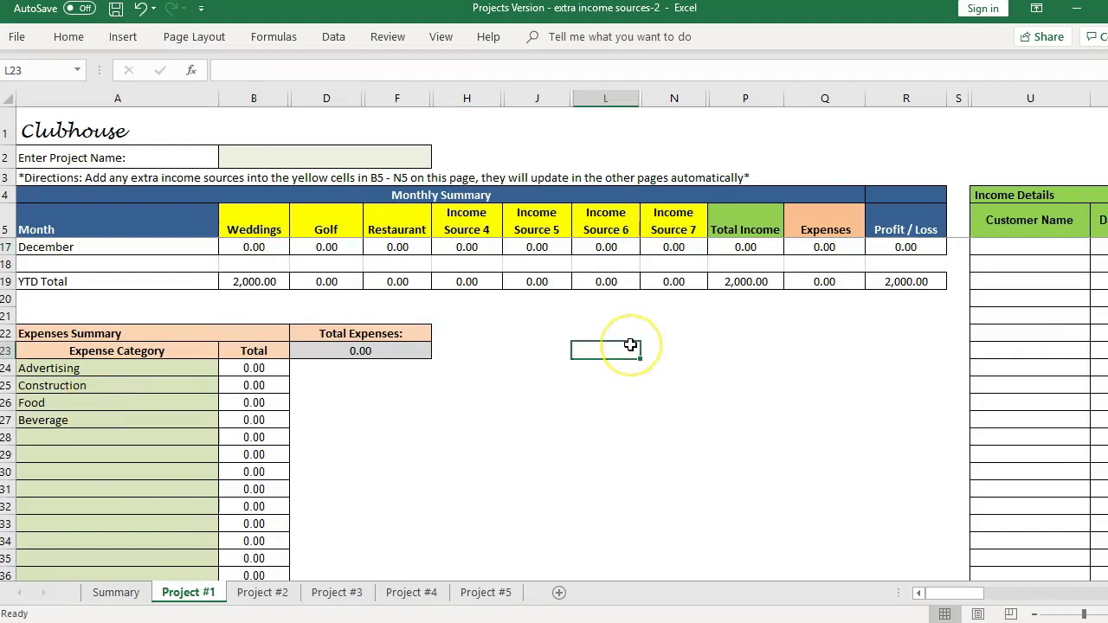
{"action": "key", "text": "Right"}
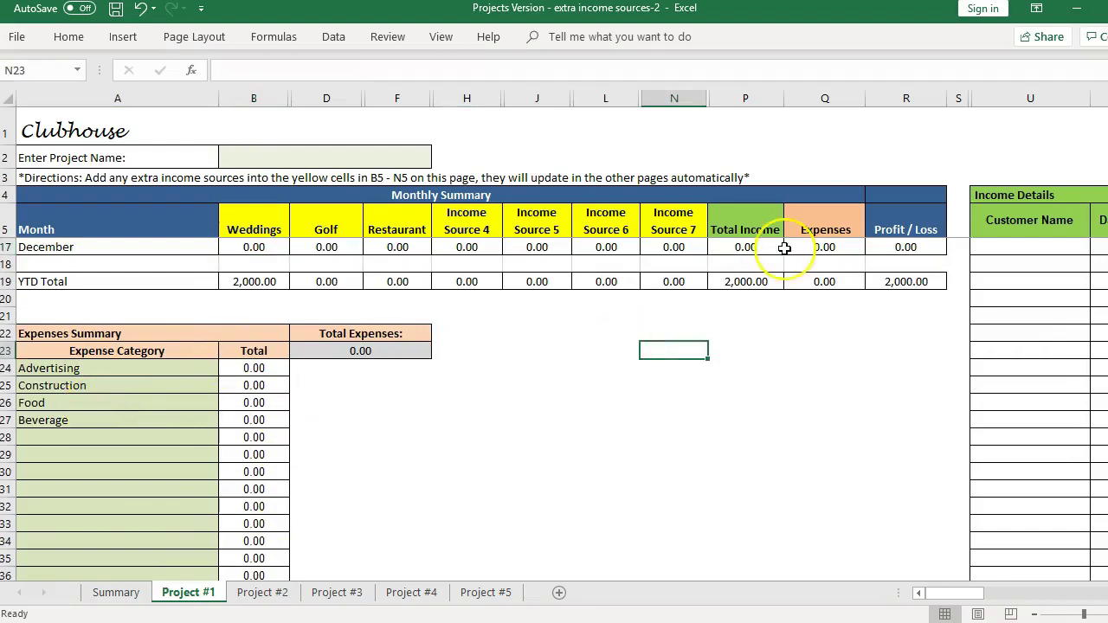
{"action": "key", "text": "Right"}
{"action": "key", "text": "Right"}
{"action": "key", "text": "Right"}
{"action": "key", "text": "Right"}
{"action": "key", "text": "Right"}
{"action": "key", "text": "Right"}
{"action": "key", "text": "Right"}
{"action": "key", "text": "Right"}
{"action": "key", "text": "Right"}
{"action": "key", "text": "Right"}
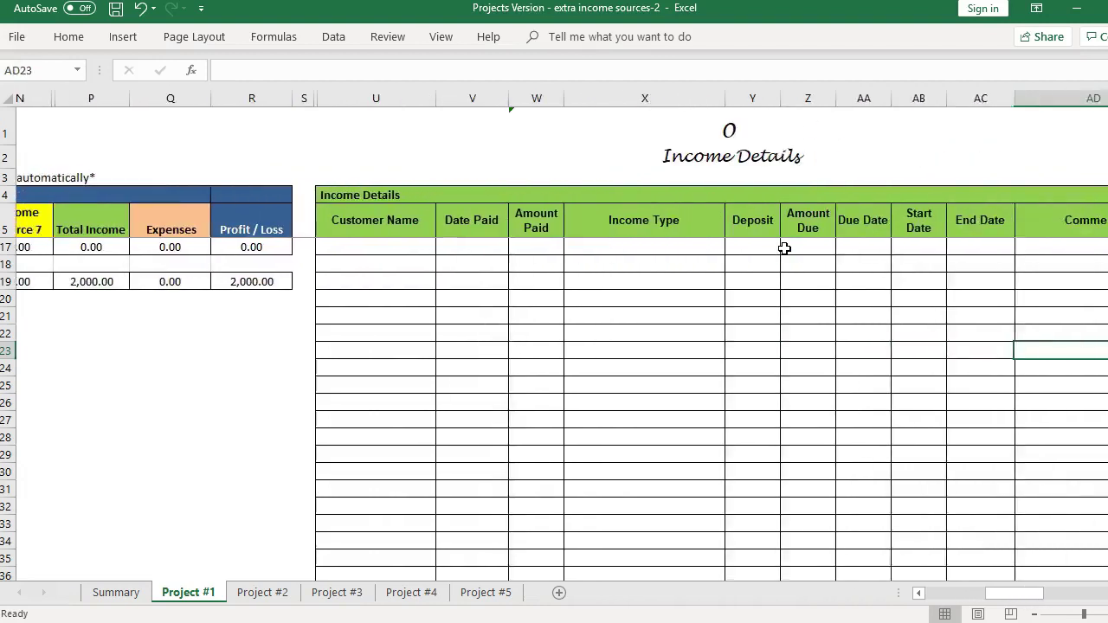
{"action": "key", "text": "Right"}
{"action": "key", "text": "Right"}
{"action": "key", "text": "Right"}
{"action": "key", "text": "Right"}
{"action": "key", "text": "Right"}
{"action": "key", "text": "Right"}
Enter 500.00 as the amount of the first Expenses Detail entry
{"action": "scroll", "coordinate": [783, 248], "scroll_direction": "left", "scroll_amount": 3}
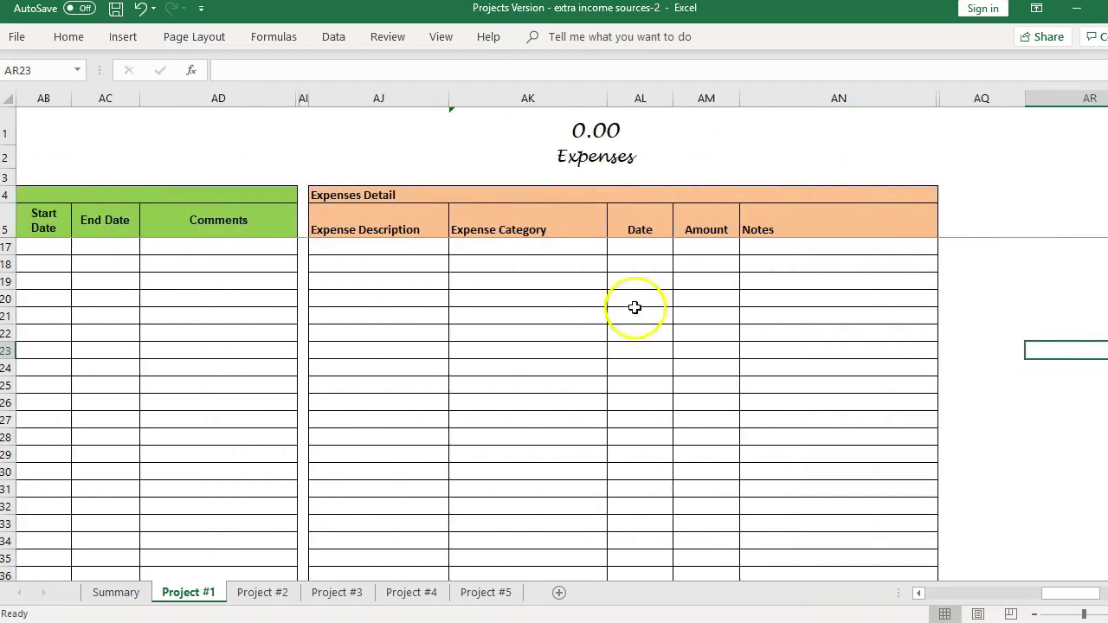
{"action": "left_click", "coordinate": [605, 283]}
{"action": "left_click", "coordinate": [576, 249]}
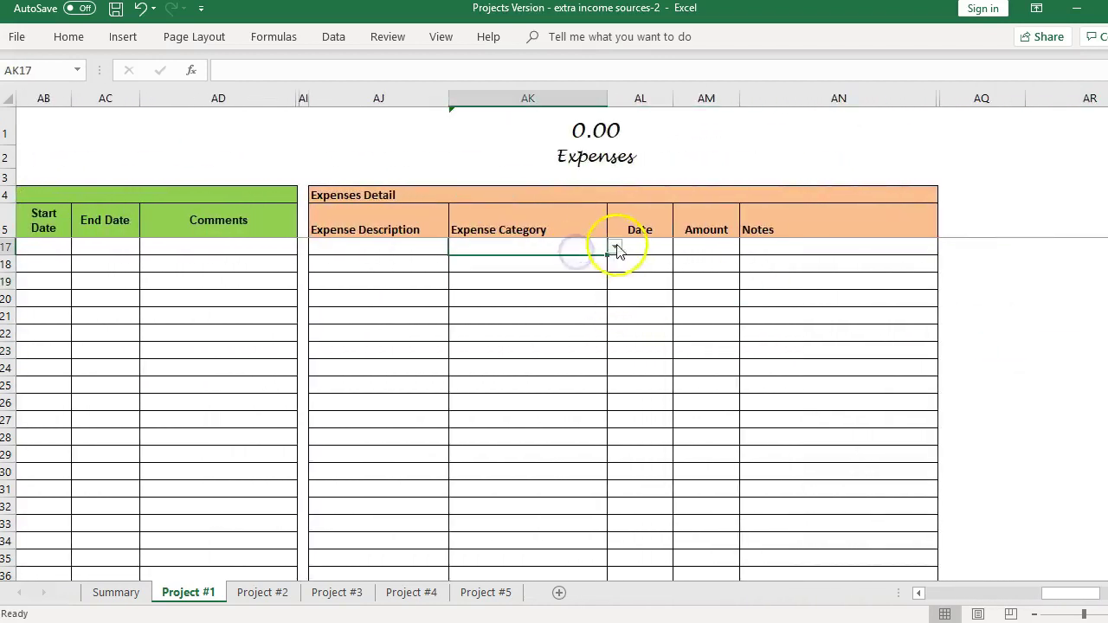
{"action": "left_click", "coordinate": [615, 247]}
{"action": "left_click_drag", "start_coordinate": [611, 304], "coordinate": [611, 289]}
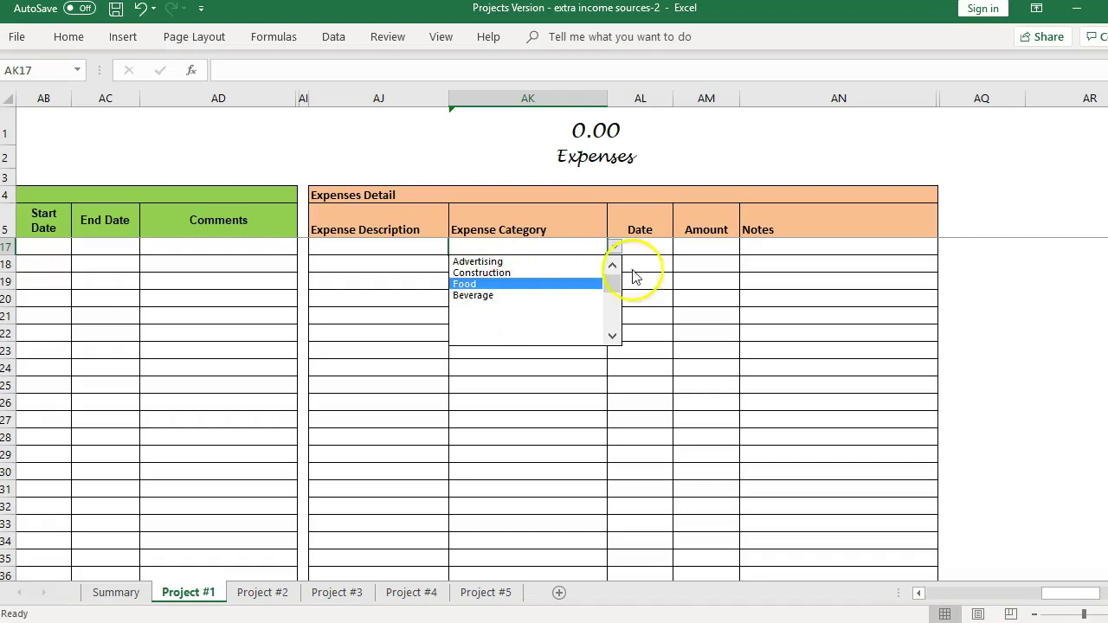
{"action": "left_click", "coordinate": [762, 250]}
{"action": "left_click", "coordinate": [727, 252]}
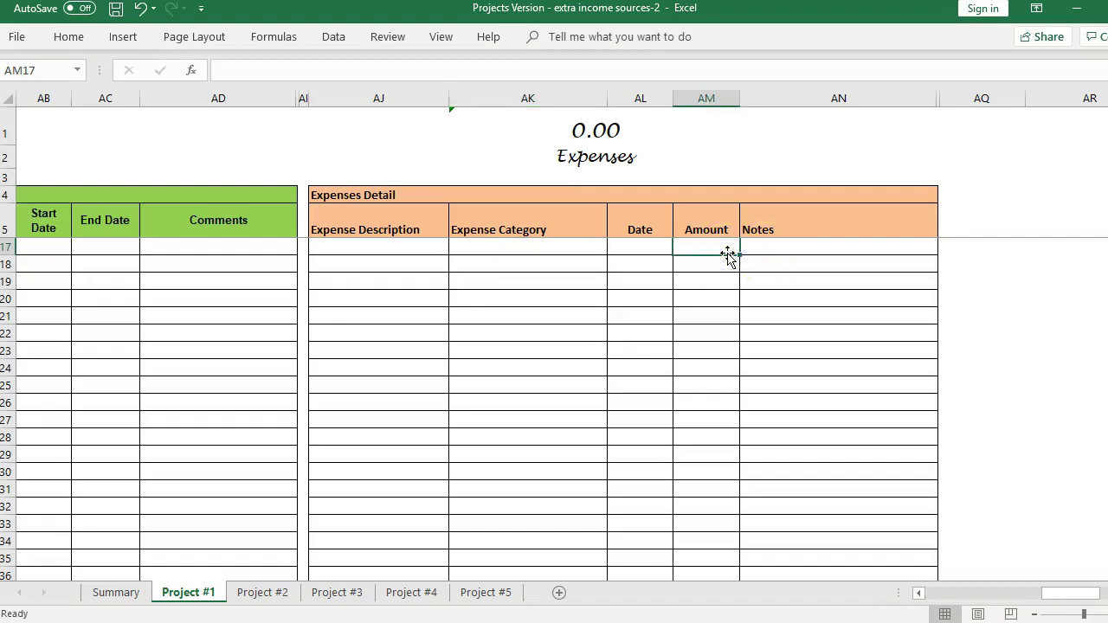
{"action": "type", "text": "500"}
{"action": "key", "text": "Return"}
Set that entry's category to Advertising and its date to 2/1/2019
{"action": "left_click", "coordinate": [571, 246]}
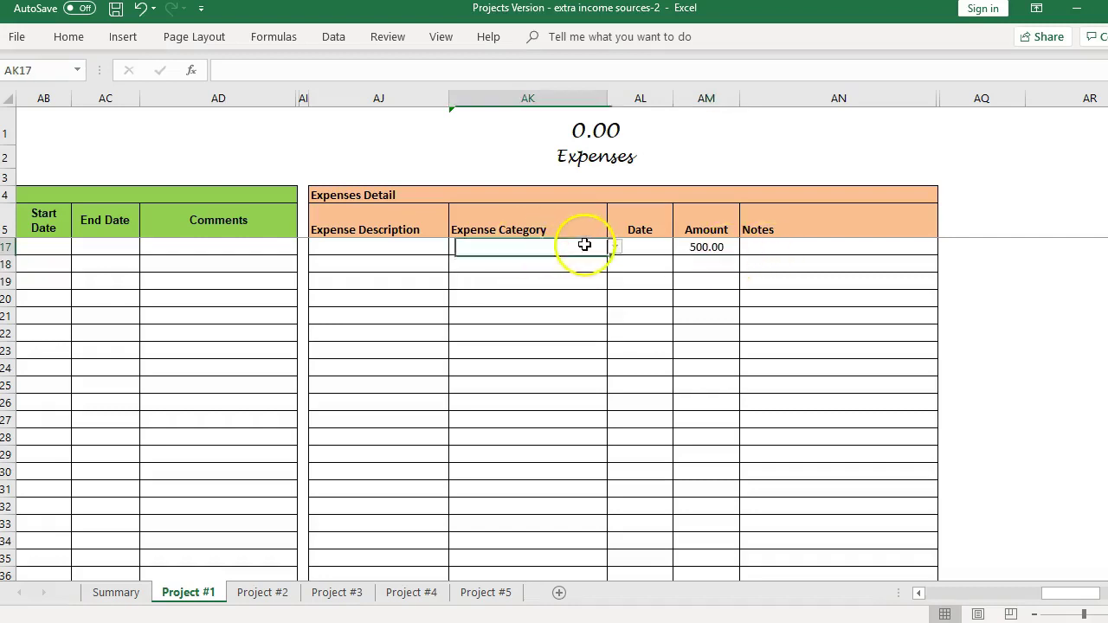
{"action": "left_click", "coordinate": [615, 246]}
{"action": "left_click_drag", "start_coordinate": [612, 292], "coordinate": [611, 277]}
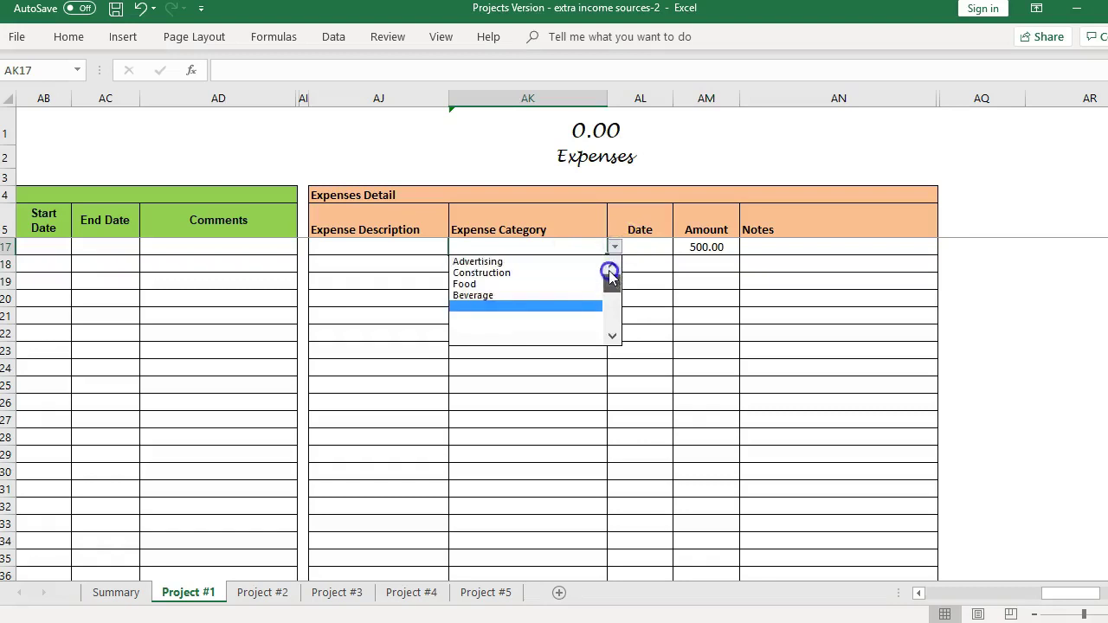
{"action": "left_click", "coordinate": [513, 262]}
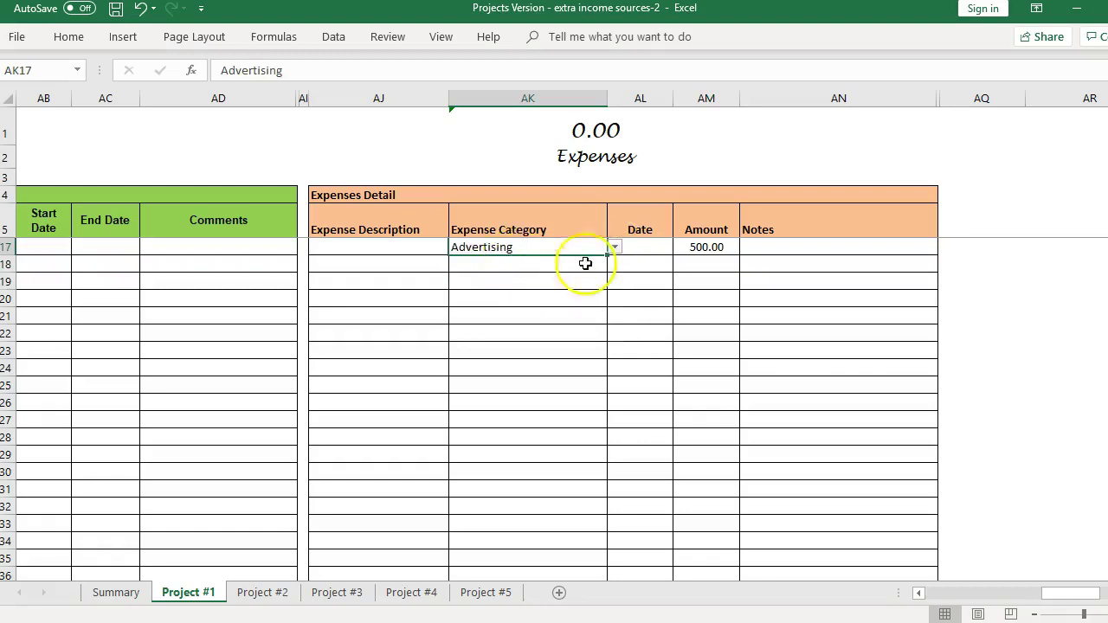
{"action": "left_click", "coordinate": [645, 247]}
{"action": "type", "text": "2/"}
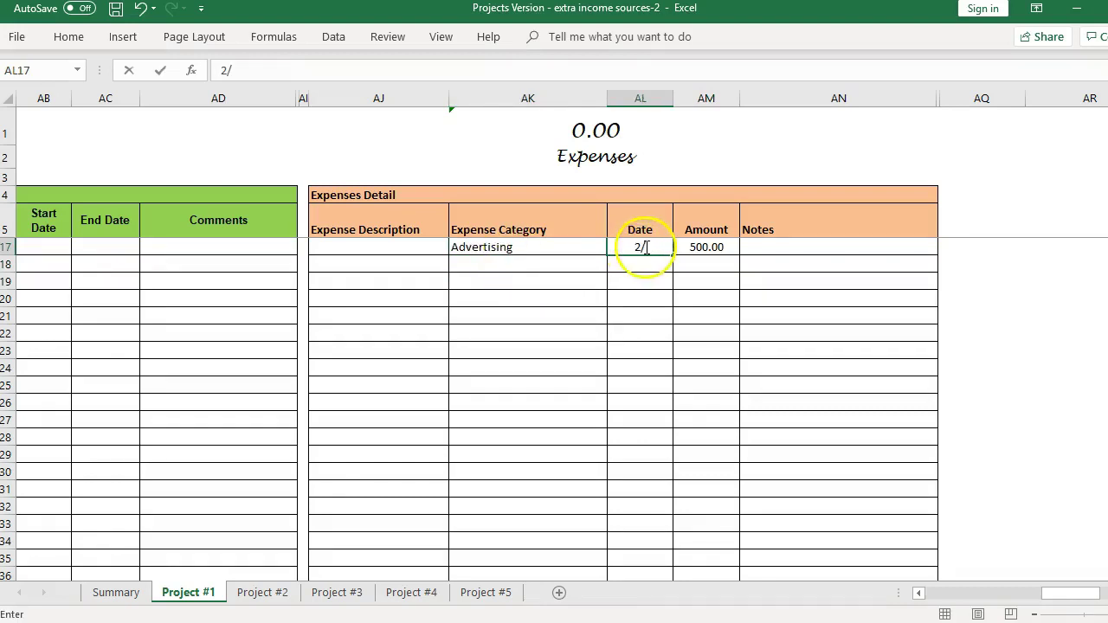
{"action": "type", "text": "1/2019"}
{"action": "key", "text": "Return"}
{"action": "key", "text": "Up"}
{"action": "key", "text": "Left"}
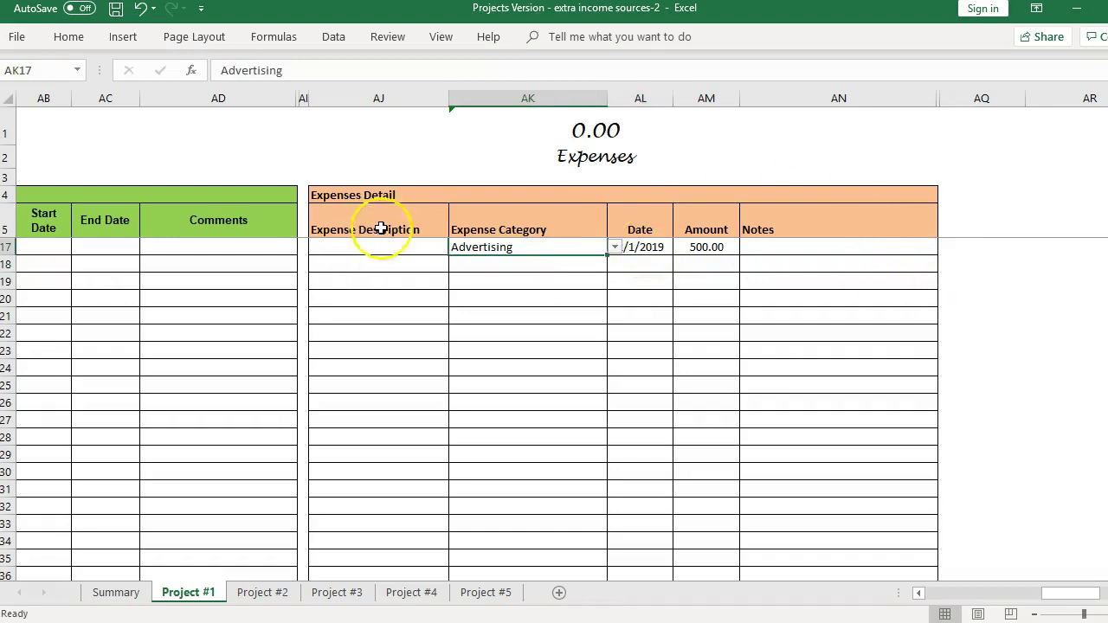
On the Summary sheet, inspect the Clubhouse title and the linked project name in B5
{"action": "left_click", "coordinate": [118, 596]}
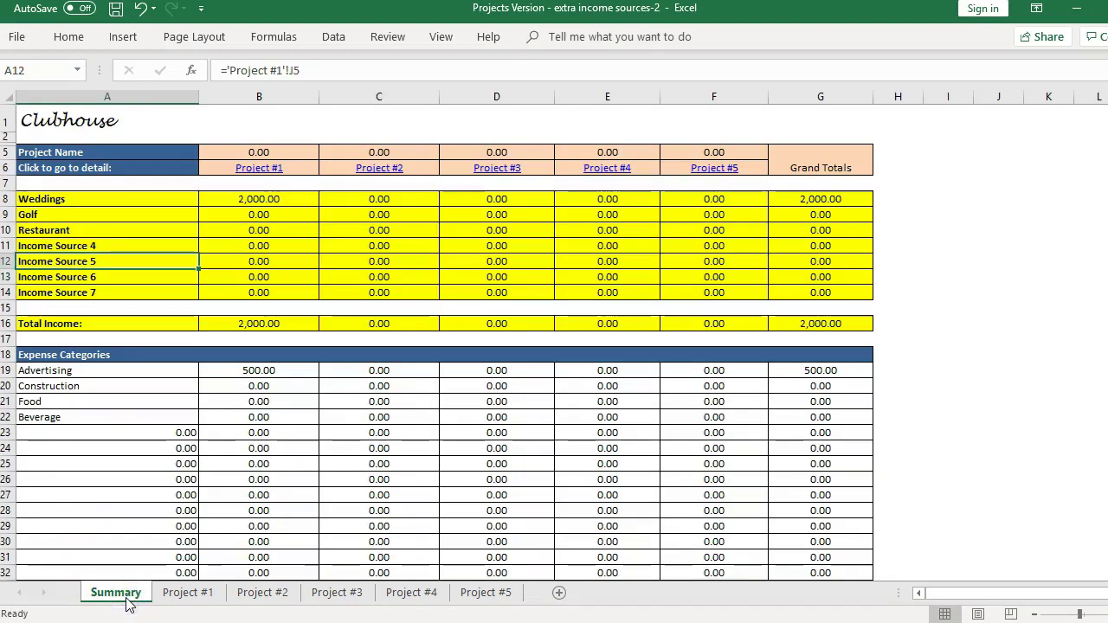
{"action": "left_click", "coordinate": [124, 132]}
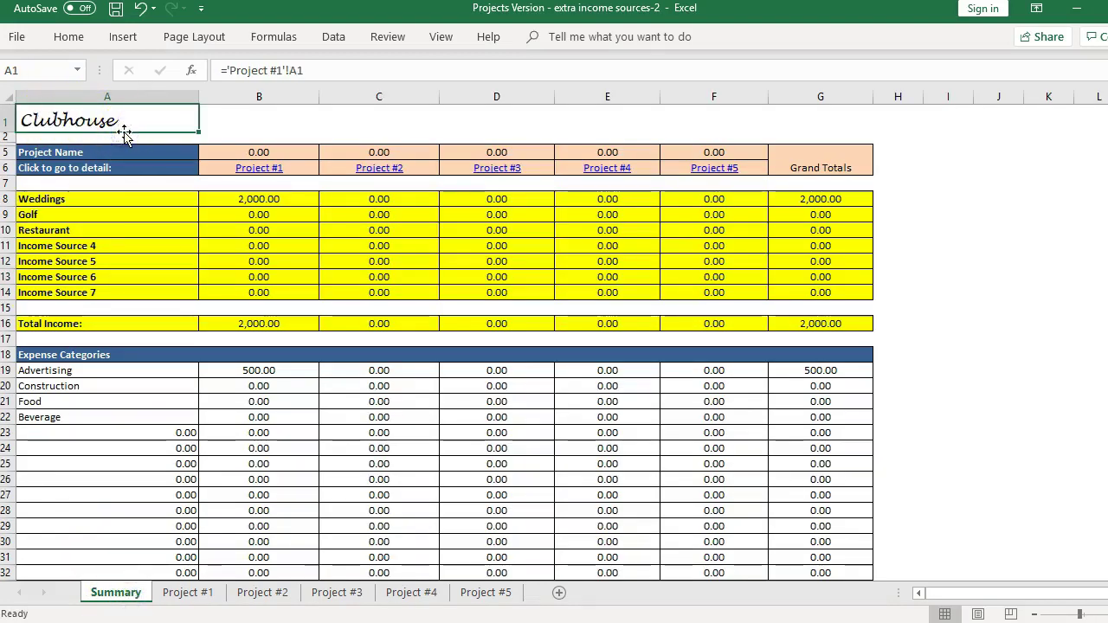
{"action": "key", "text": "Down"}
{"action": "key", "text": "Right"}
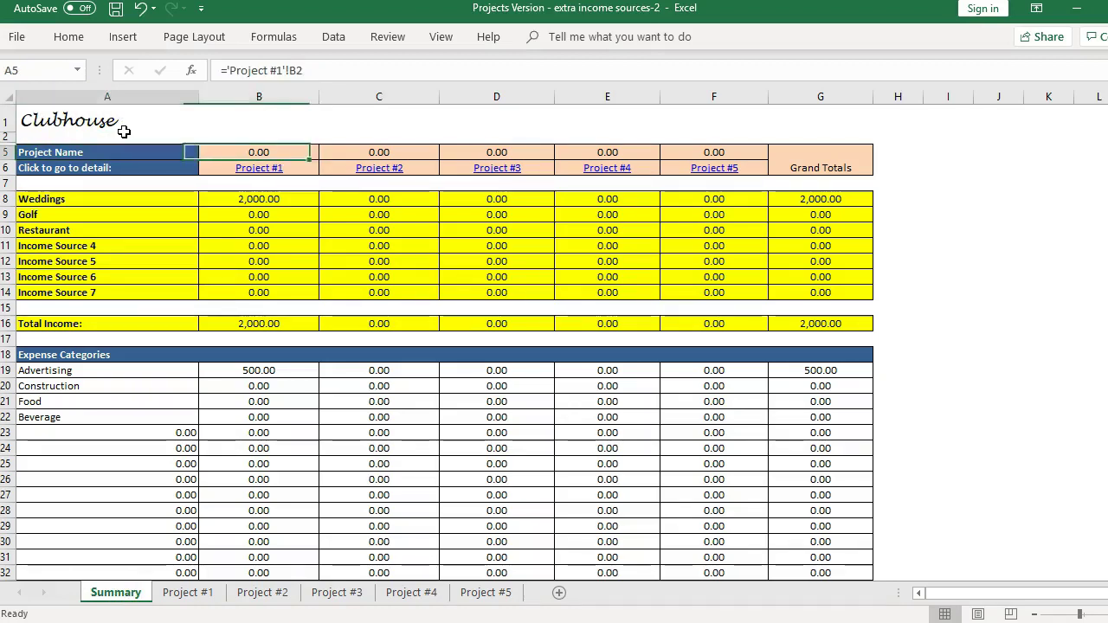
{"action": "key", "text": "Left"}
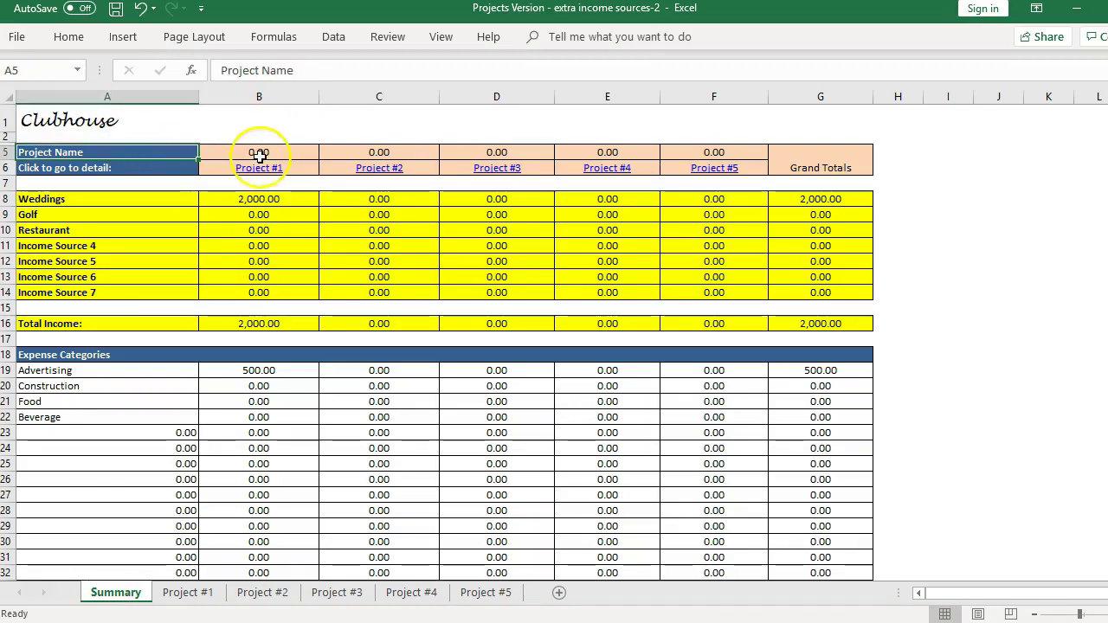
On the Project #1 sheet, enter 'Example 1' as the project name in B2
{"action": "left_click", "coordinate": [216, 594]}
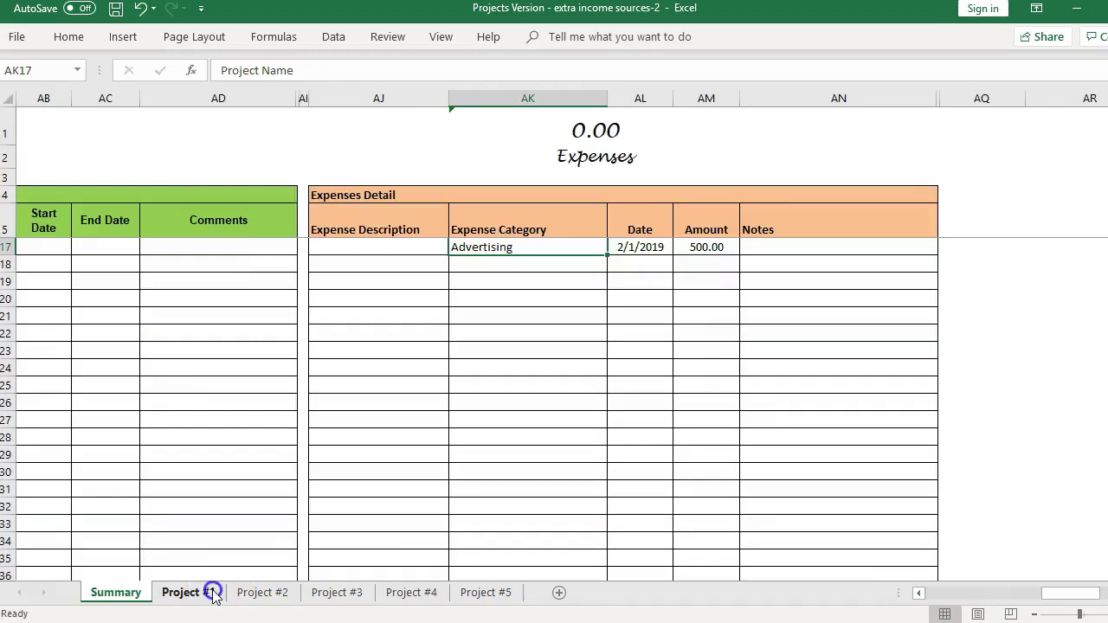
{"action": "left_click", "coordinate": [219, 178]}
{"action": "key", "text": "Left"}
{"action": "key", "text": "Left"}
{"action": "key", "text": "Left"}
{"action": "key", "text": "Left"}
{"action": "key", "text": "Left"}
{"action": "key", "text": "Left"}
{"action": "key", "text": "Left"}
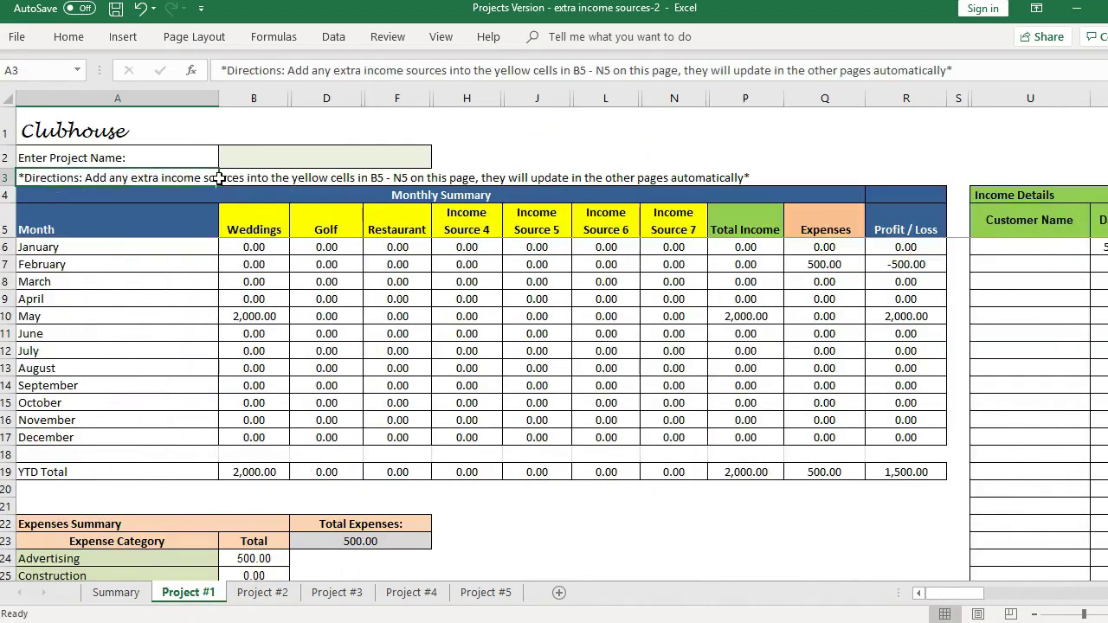
{"action": "key", "text": "Up"}
{"action": "key", "text": "Right"}
{"action": "type", "text": "E"}
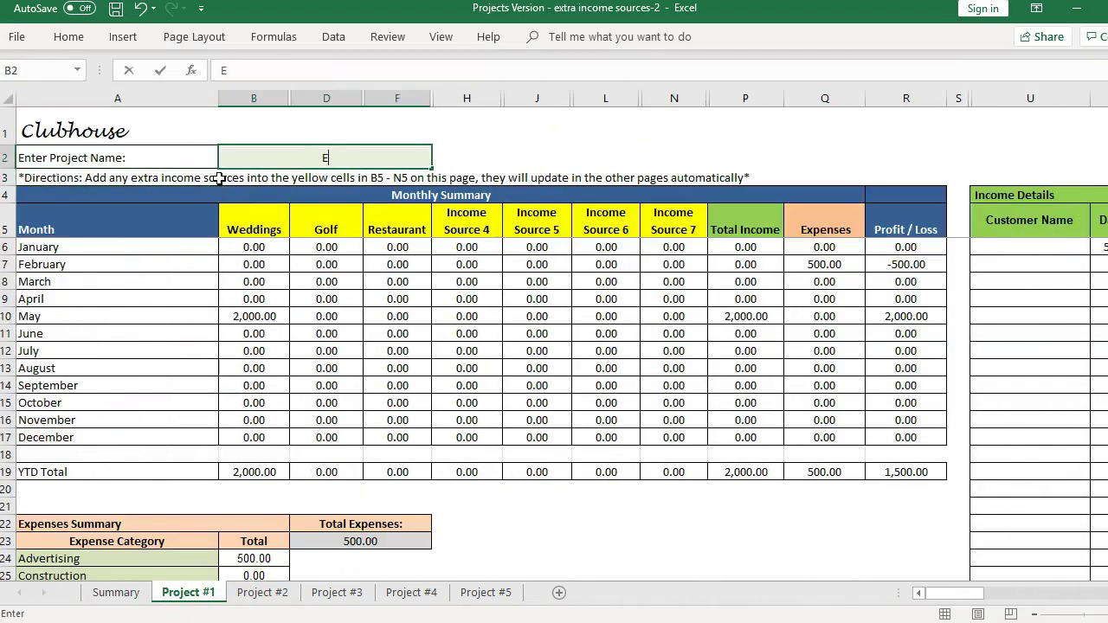
{"action": "type", "text": "xample 1"}
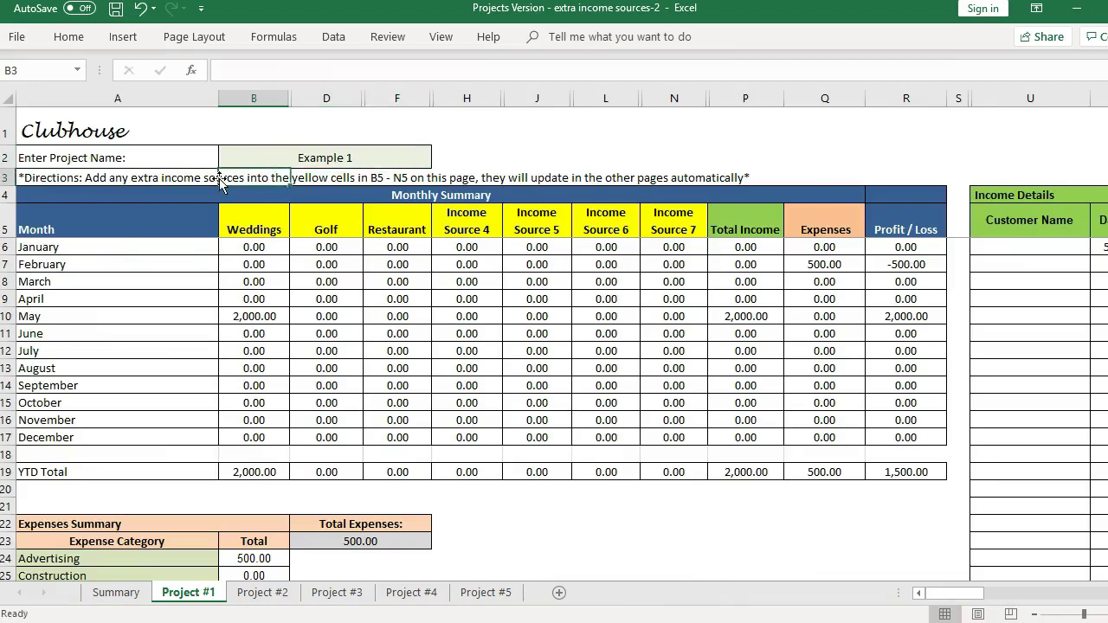
{"action": "key", "text": "ctrl+Return"}
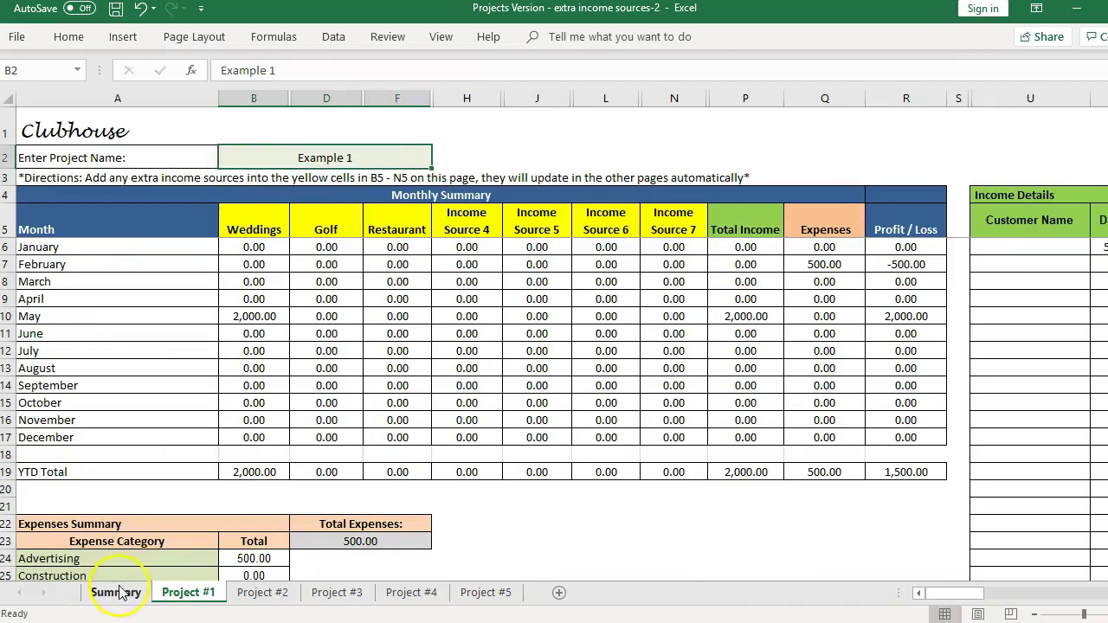
Review the Summary's Weddings income, expense categories and Total Profit/Loss formula in B44
{"action": "left_click", "coordinate": [119, 594]}
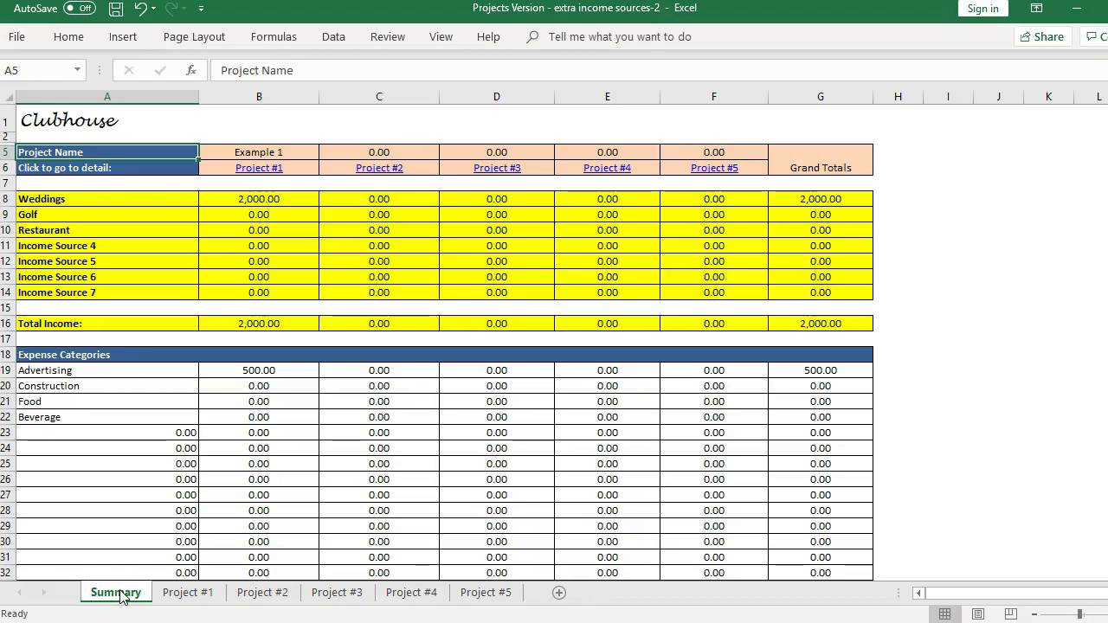
{"action": "key", "text": "Down"}
{"action": "key", "text": "Down"}
{"action": "key", "text": "Down"}
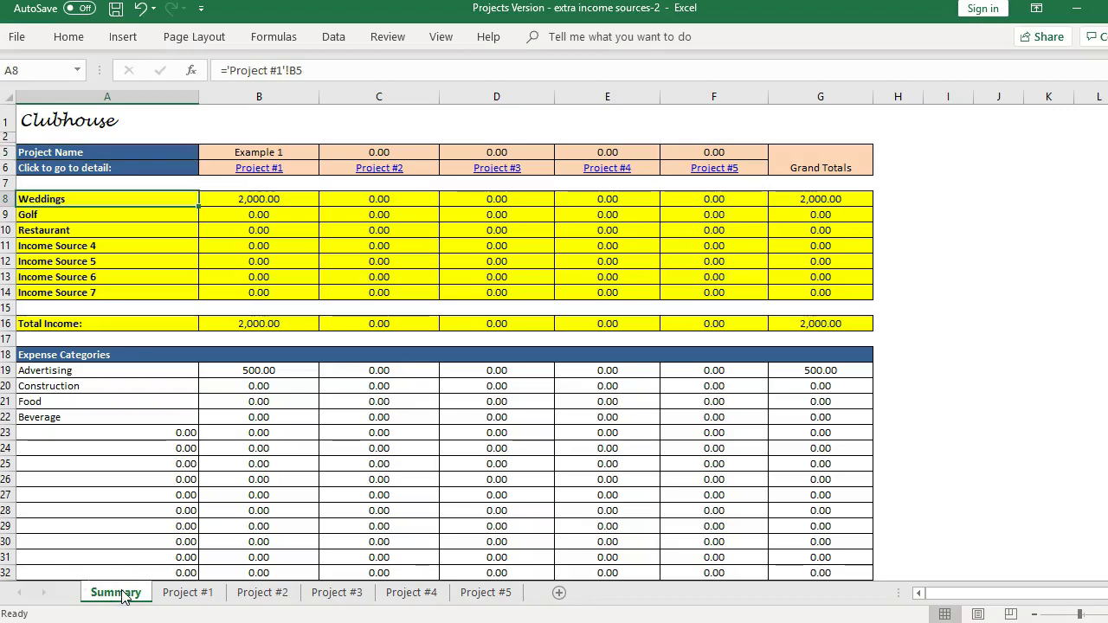
{"action": "left_click", "coordinate": [194, 594]}
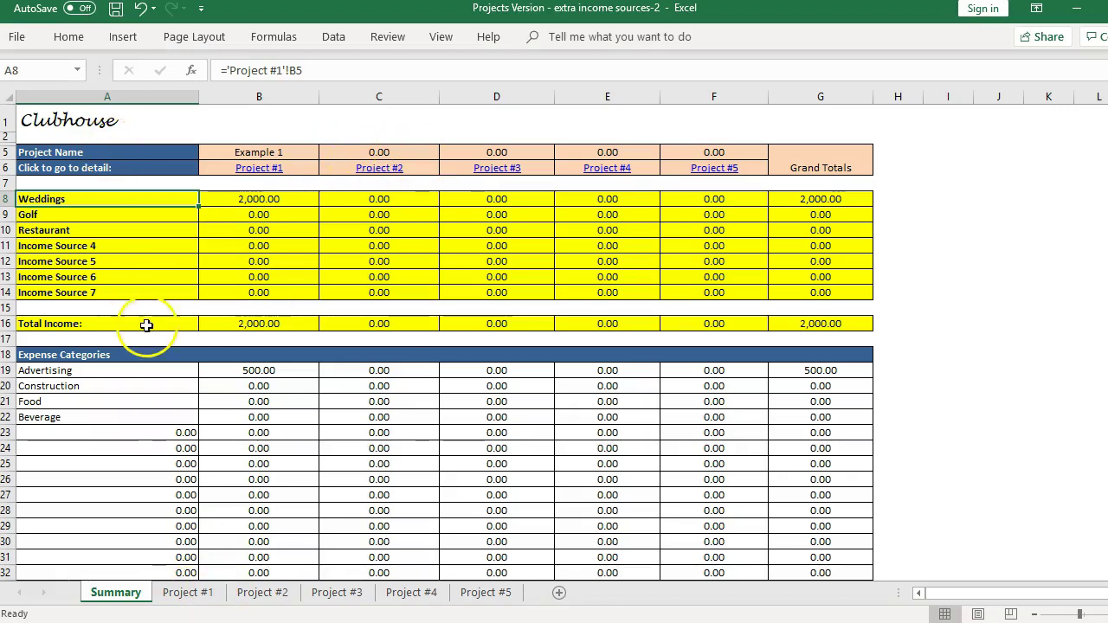
{"action": "key", "text": "Down"}
{"action": "key", "text": "Down"}
{"action": "key", "text": "Down"}
{"action": "key", "text": "Down"}
{"action": "key", "text": "Down"}
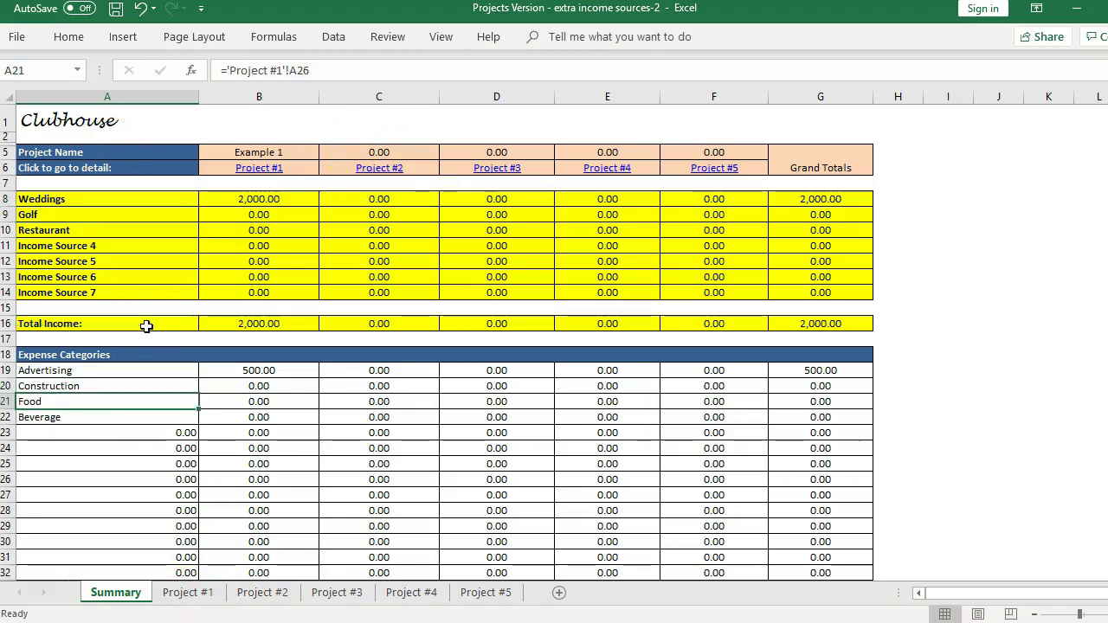
{"action": "key", "text": "Down"}
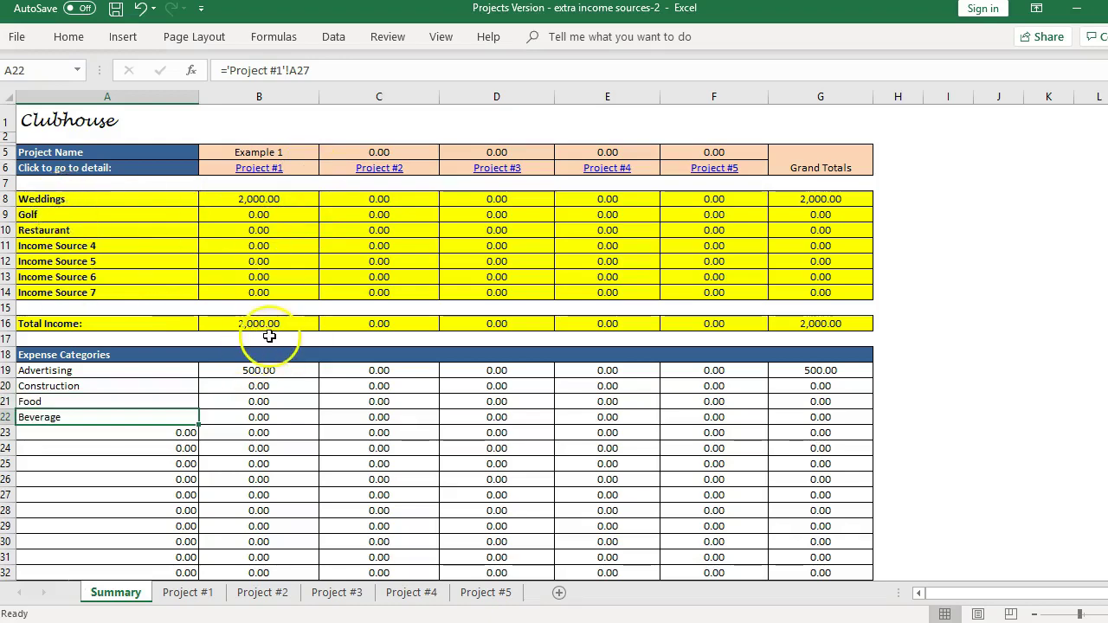
{"action": "key", "text": "Down"}
{"action": "key", "text": "Down"}
{"action": "key", "text": "Down"}
{"action": "key", "text": "Down"}
{"action": "key", "text": "Down"}
{"action": "key", "text": "Down"}
{"action": "key", "text": "Down"}
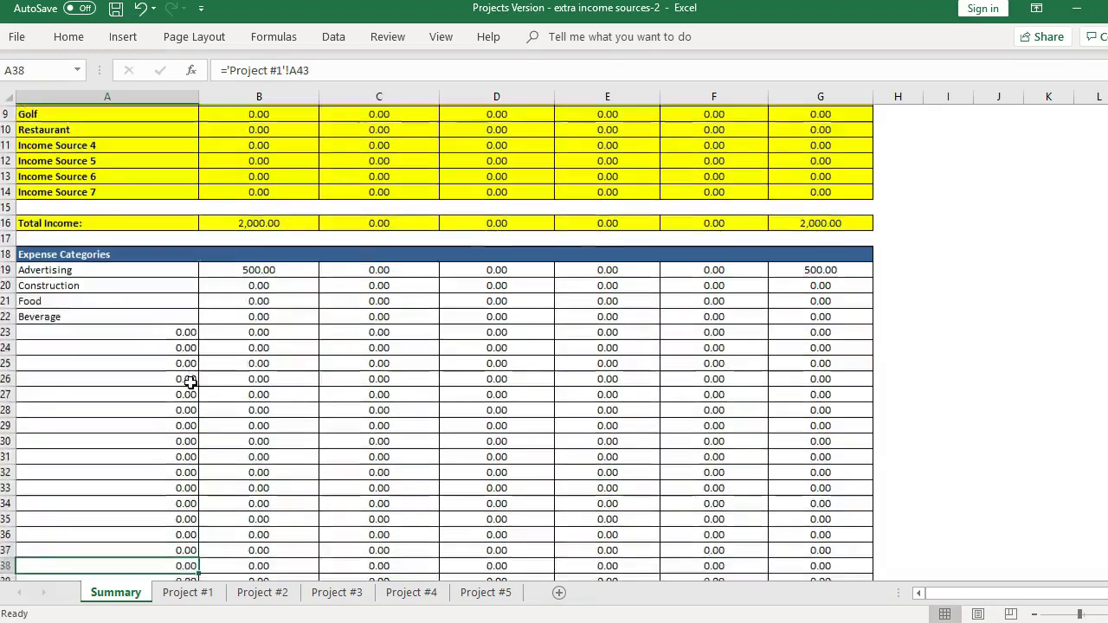
{"action": "key", "text": "Down"}
{"action": "key", "text": "Down"}
{"action": "key", "text": "Down"}
{"action": "key", "text": "Down"}
{"action": "key", "text": "Down"}
{"action": "key", "text": "Down"}
{"action": "key", "text": "Down"}
{"action": "key", "text": "Down"}
{"action": "key", "text": "Down"}
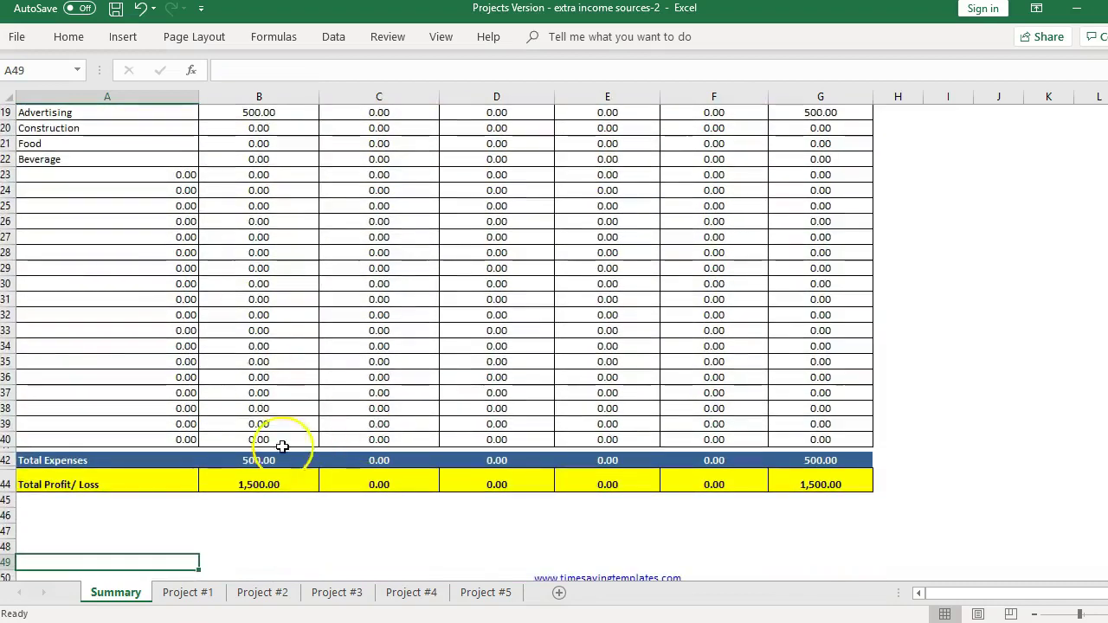
{"action": "left_click", "coordinate": [282, 483]}
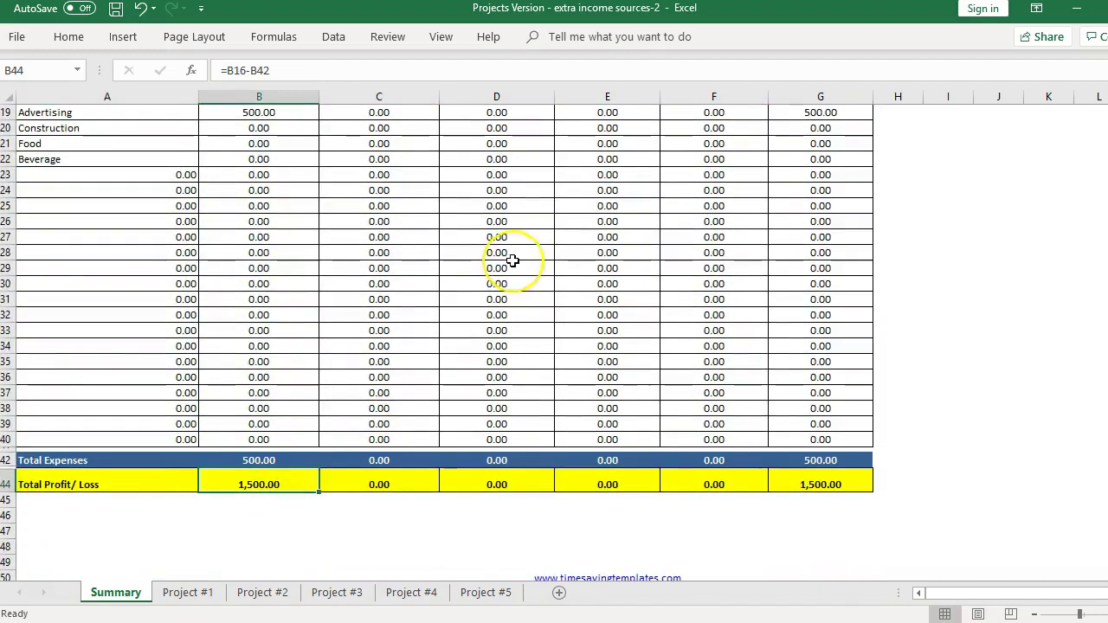
{"action": "key", "text": "Up"}
{"action": "key", "text": "Up"}
{"action": "key", "text": "Up"}
{"action": "key", "text": "Up"}
{"action": "key", "text": "Up"}
{"action": "key", "text": "Up"}
{"action": "key", "text": "Up"}
{"action": "key", "text": "Up"}
{"action": "key", "text": "Up"}
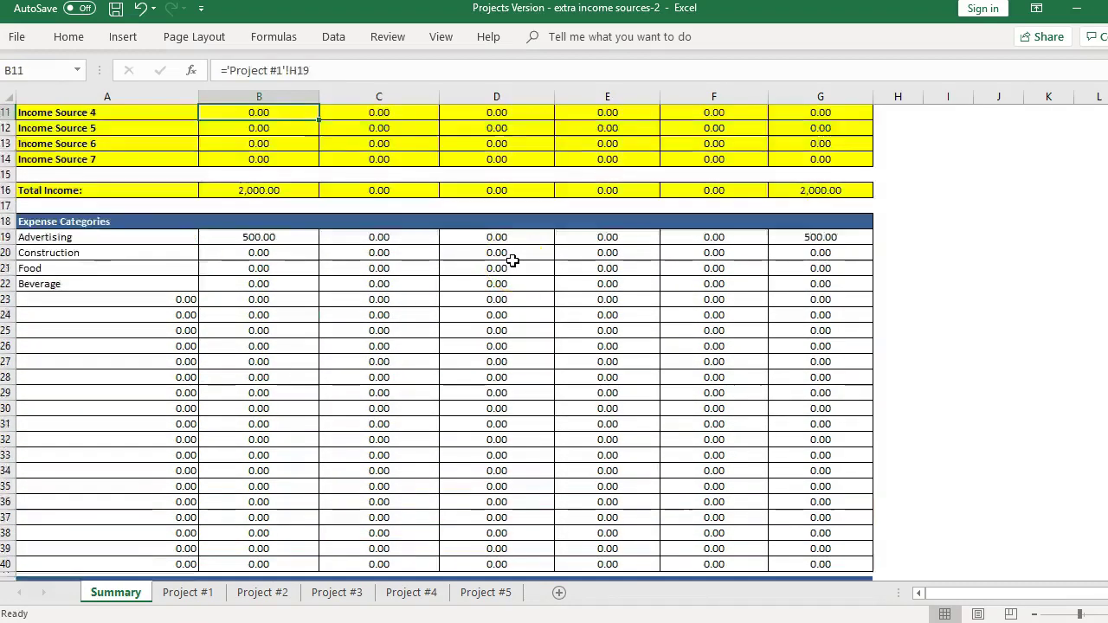
{"action": "key", "text": "Up"}
{"action": "key", "text": "Up"}
{"action": "key", "text": "Up"}
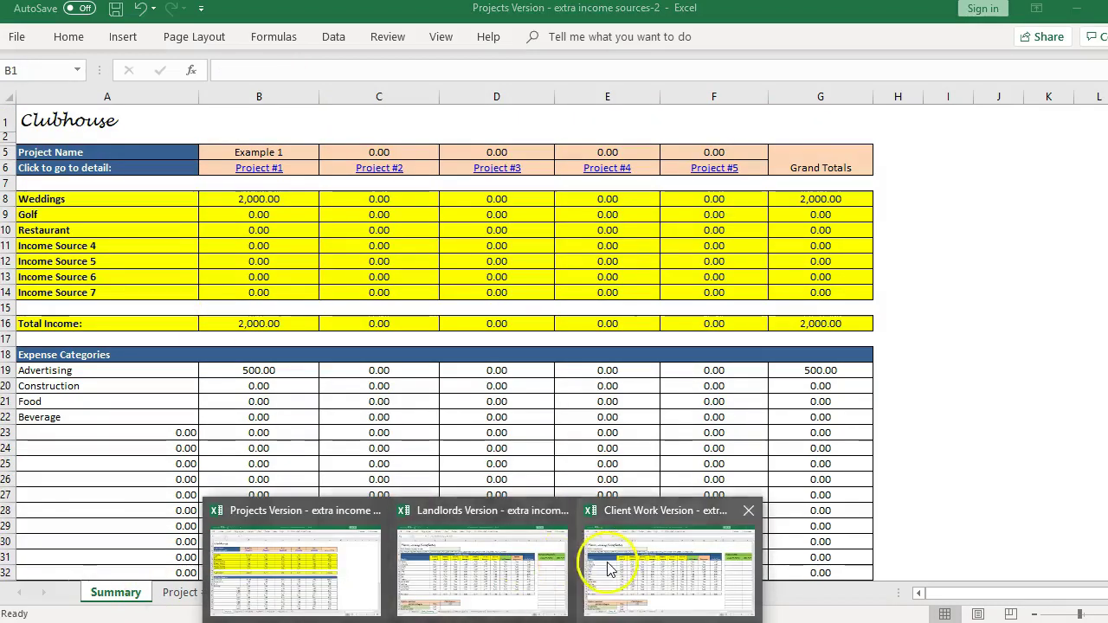
In the Client Work Version workbook, name the client 'Client #1'
{"action": "left_click", "coordinate": [609, 563]}
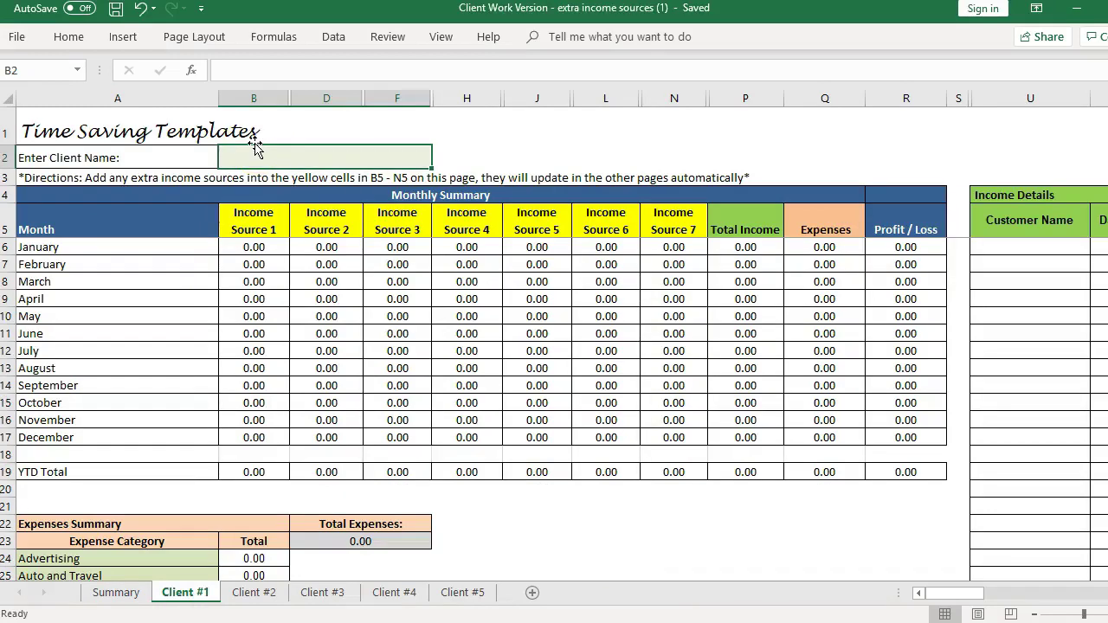
{"action": "type", "text": "Client "}
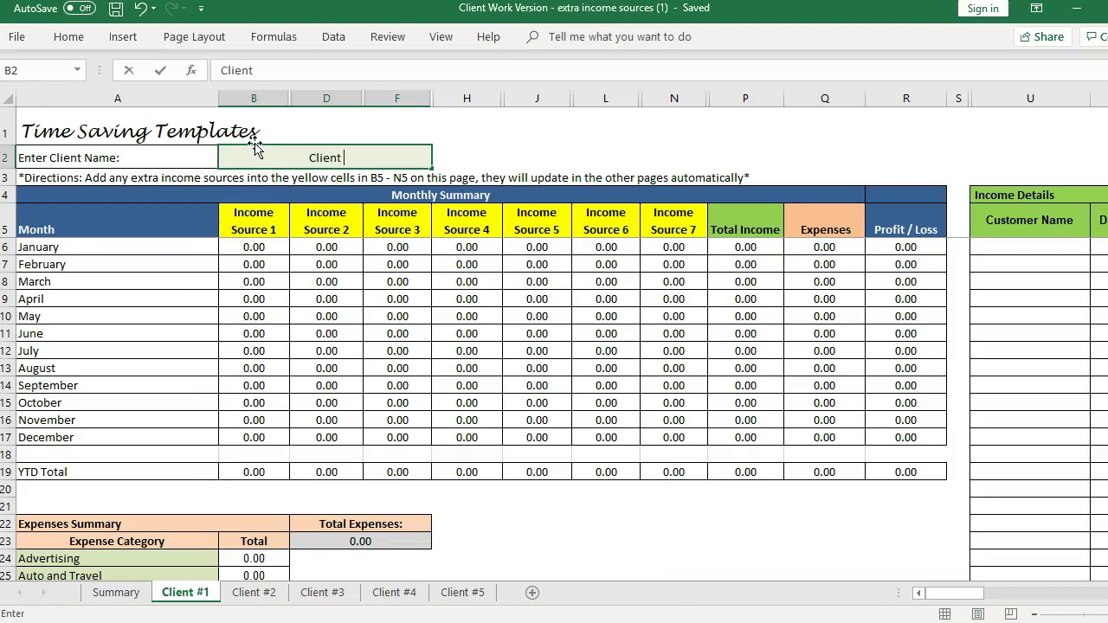
{"action": "type", "text": "#1"}
{"action": "key", "text": "Return"}
{"action": "key", "text": "Return"}
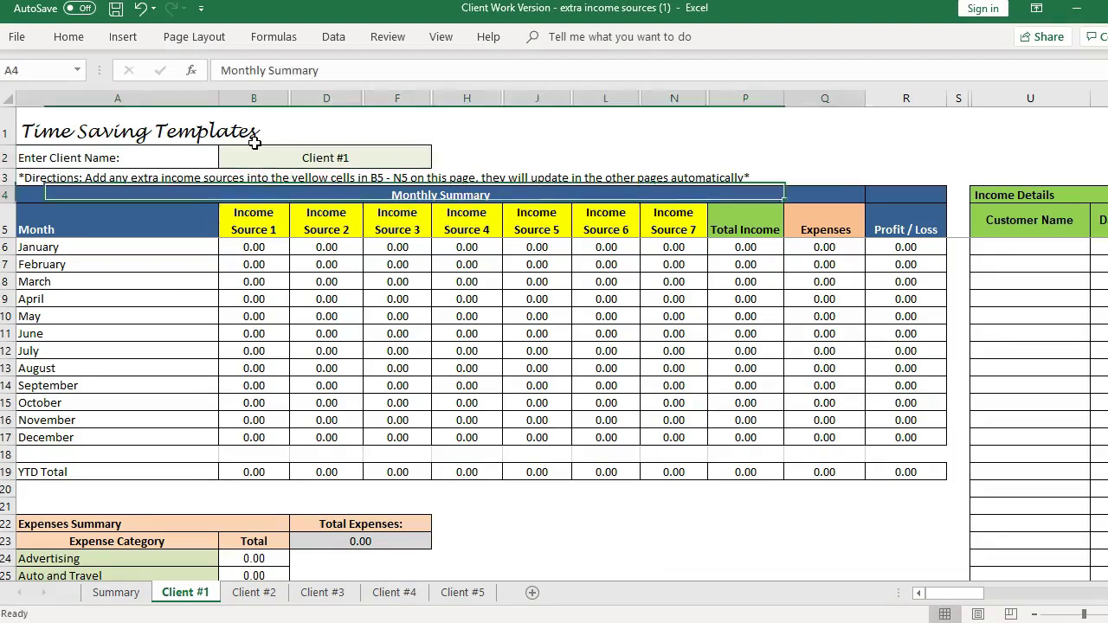
{"action": "key", "text": "Return"}
Rename the first three income headings Copywriting, FB Ads and Excel Work, then switch to Landlords Version
{"action": "key", "text": "Left"}
{"action": "key", "text": "Right"}
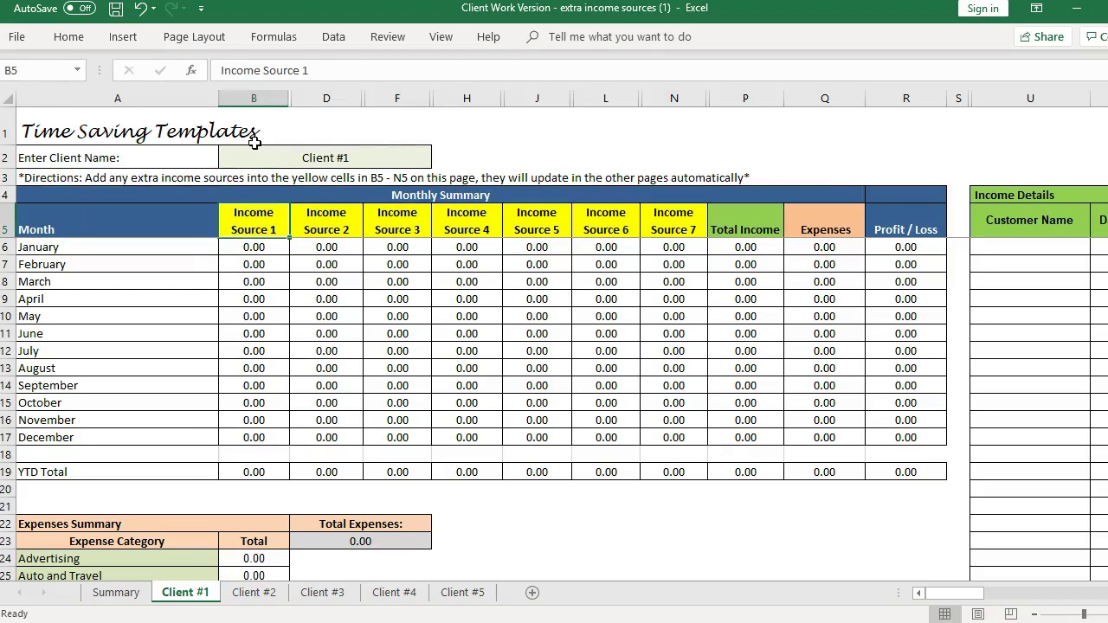
{"action": "type", "text": "Copywriting"}
{"action": "key", "text": "Tab"}
{"action": "type", "text": "FB"}
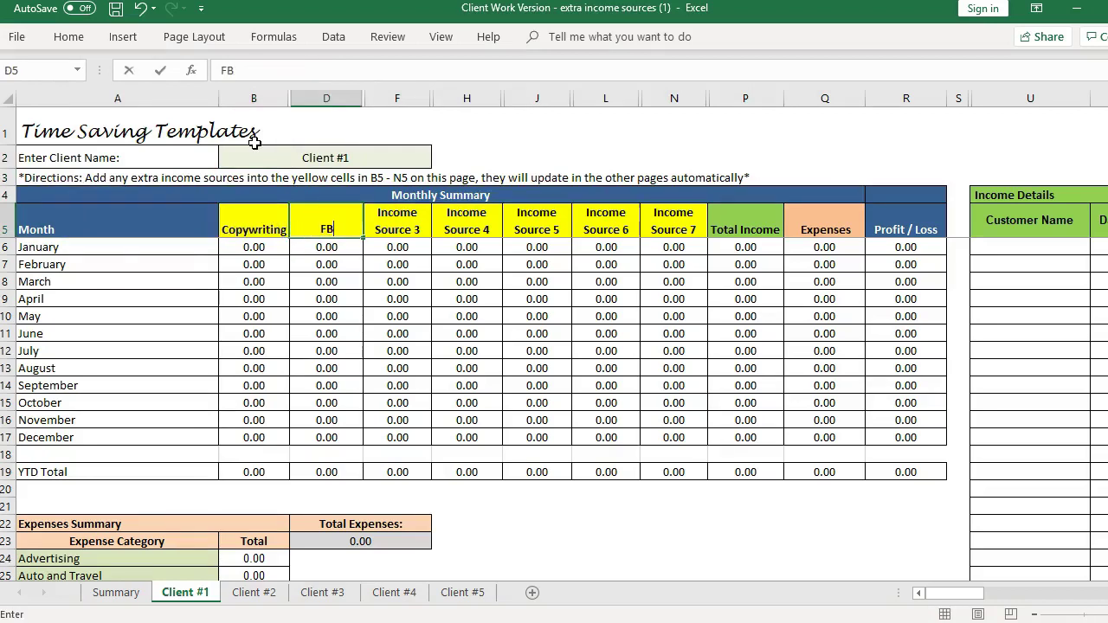
{"action": "type", "text": " Ads"}
{"action": "key", "text": "Tab"}
{"action": "type", "text": "Exc"}
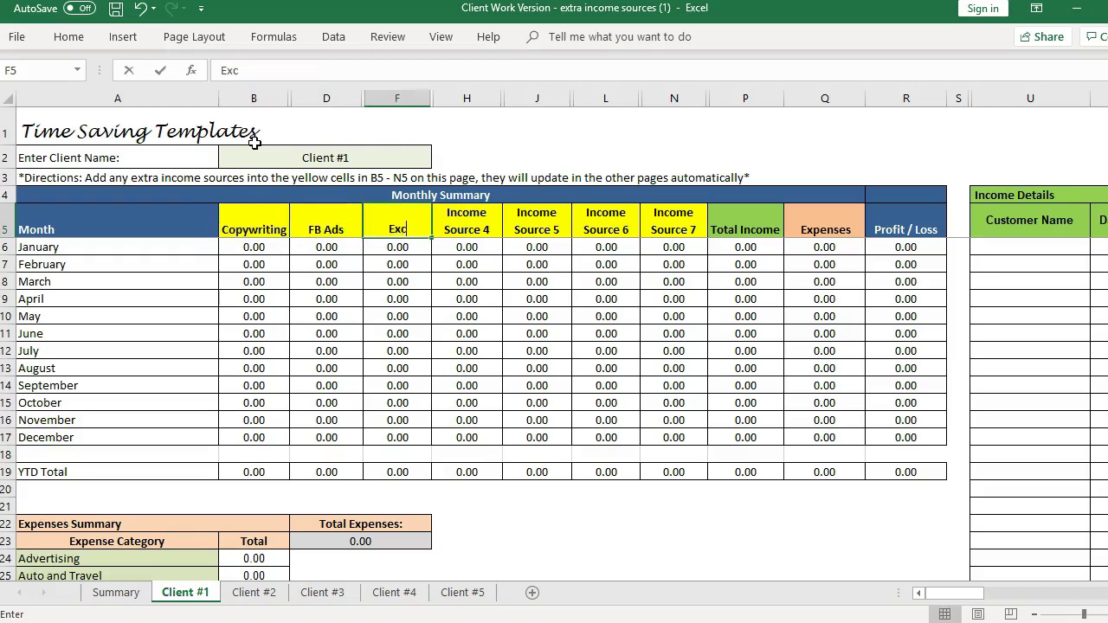
{"action": "type", "text": "el Work"}
{"action": "key", "text": "Return"}
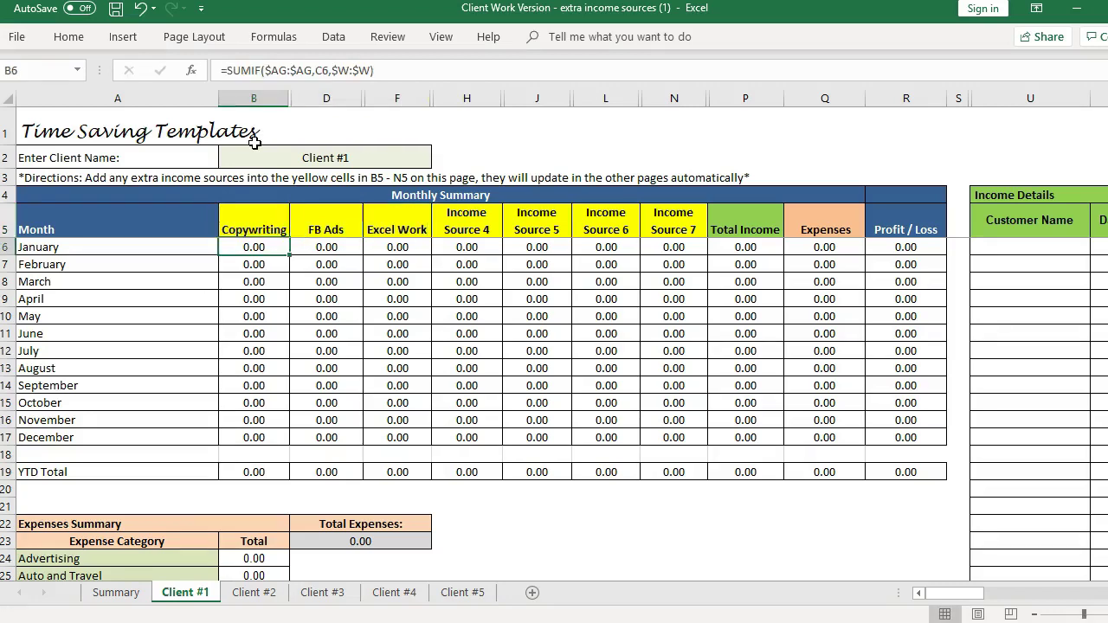
{"action": "key", "text": "Up"}
{"action": "key", "text": "Right"}
{"action": "key", "text": "Right"}
{"action": "key", "text": "Right"}
{"action": "key", "text": "Right"}
{"action": "key", "text": "Right"}
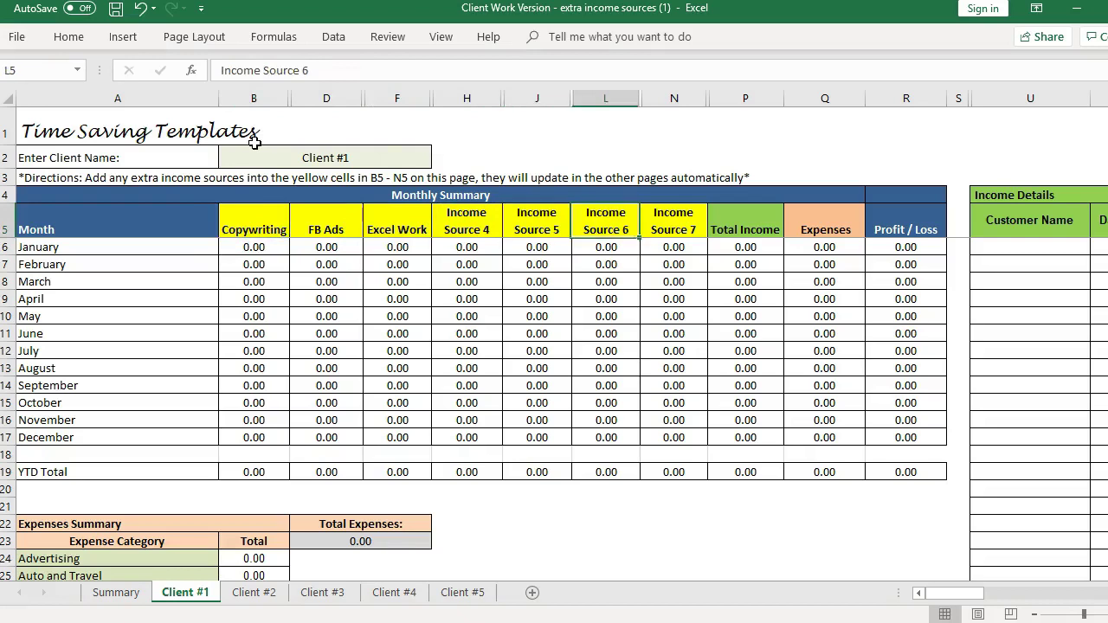
{"action": "key", "text": "Right"}
{"action": "key", "text": "Right"}
{"action": "key", "text": "Right"}
{"action": "key", "text": "Right"}
{"action": "key", "text": "Right"}
{"action": "key", "text": "Right"}
{"action": "key", "text": "Right"}
{"action": "key", "text": "Right"}
{"action": "key", "text": "Right"}
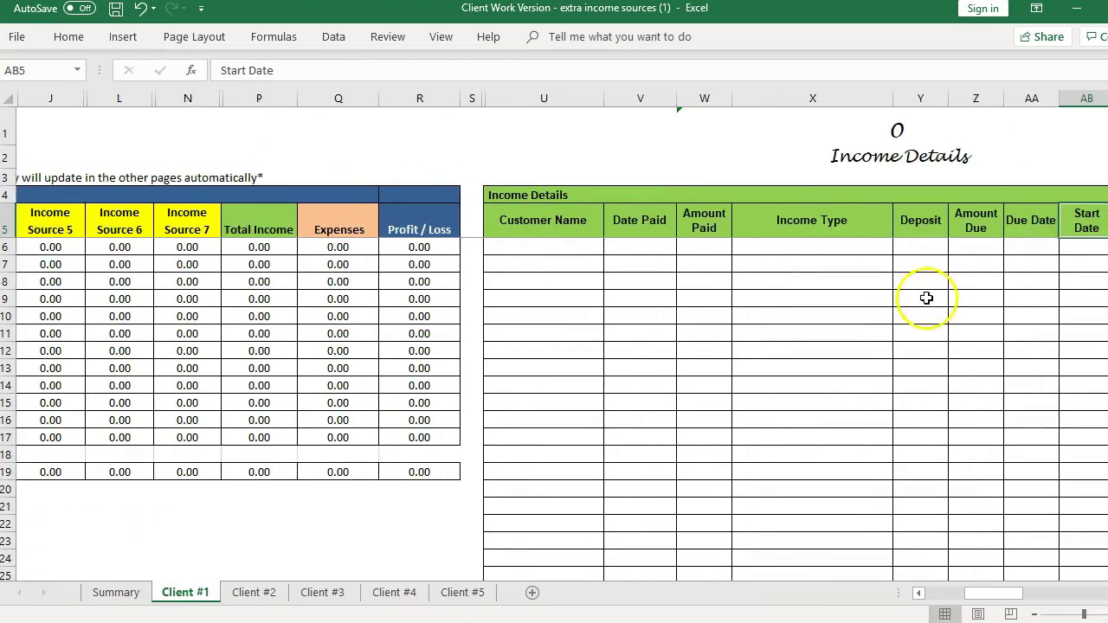
{"action": "left_click", "coordinate": [896, 267]}
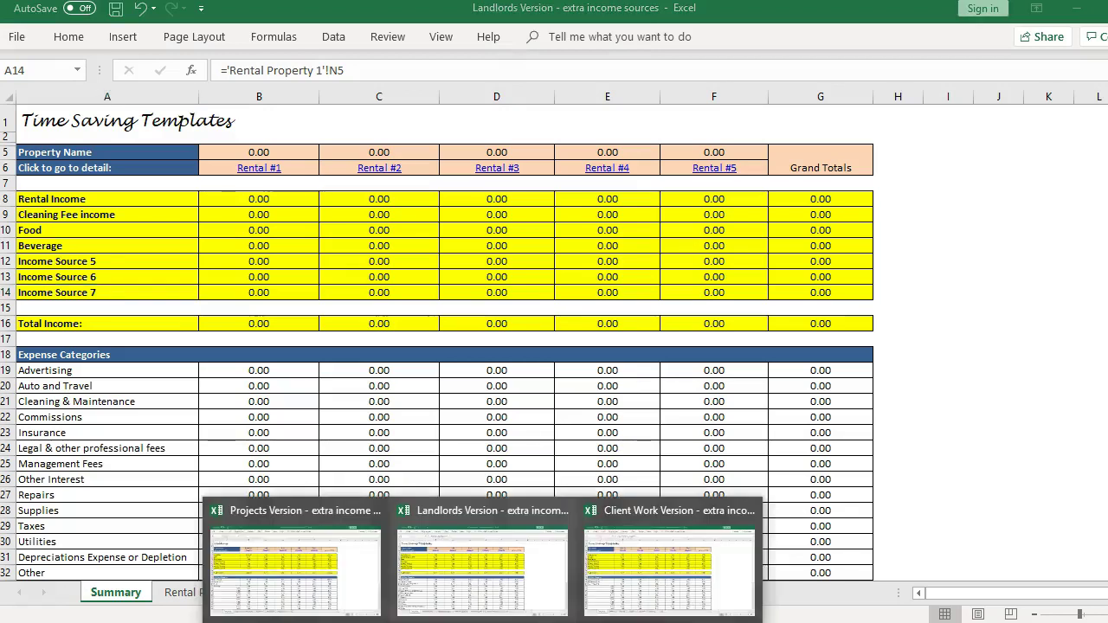
Switch back to the Projects Version workbook's Summary sheet showing Example 1's totals
{"action": "left_click", "coordinate": [296, 577]}
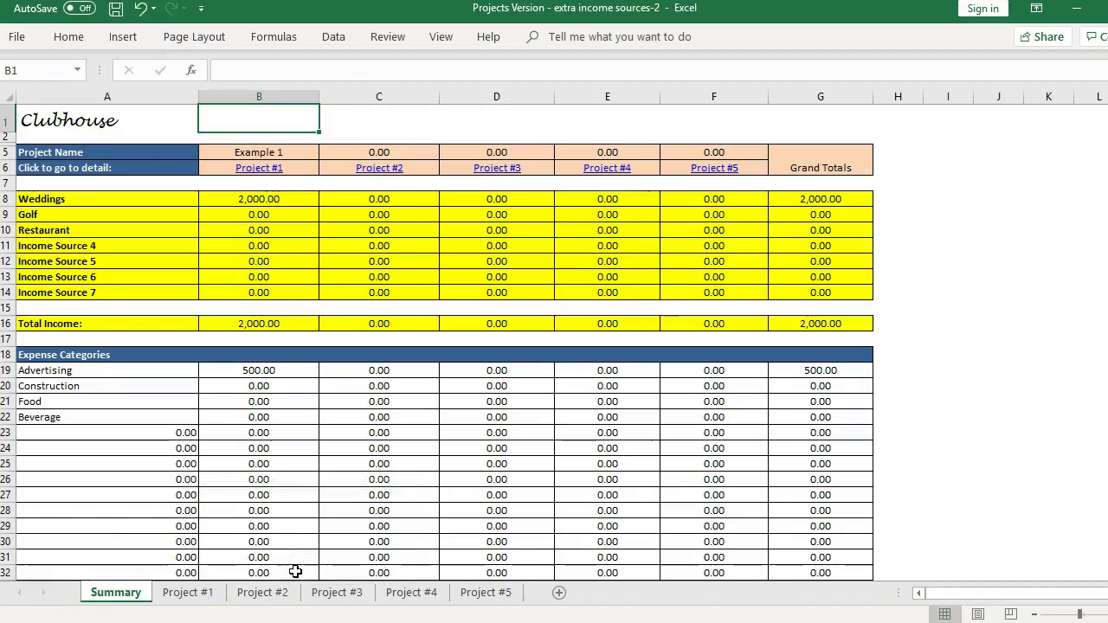